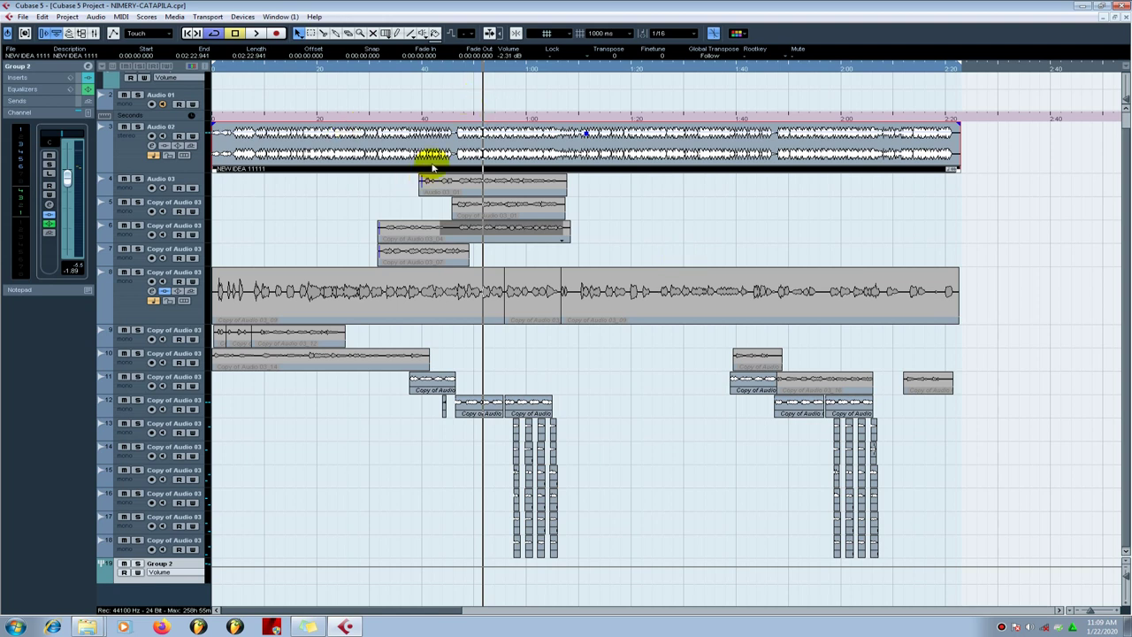
Add one group channel track with a stereo configuration to the project.
key(g)
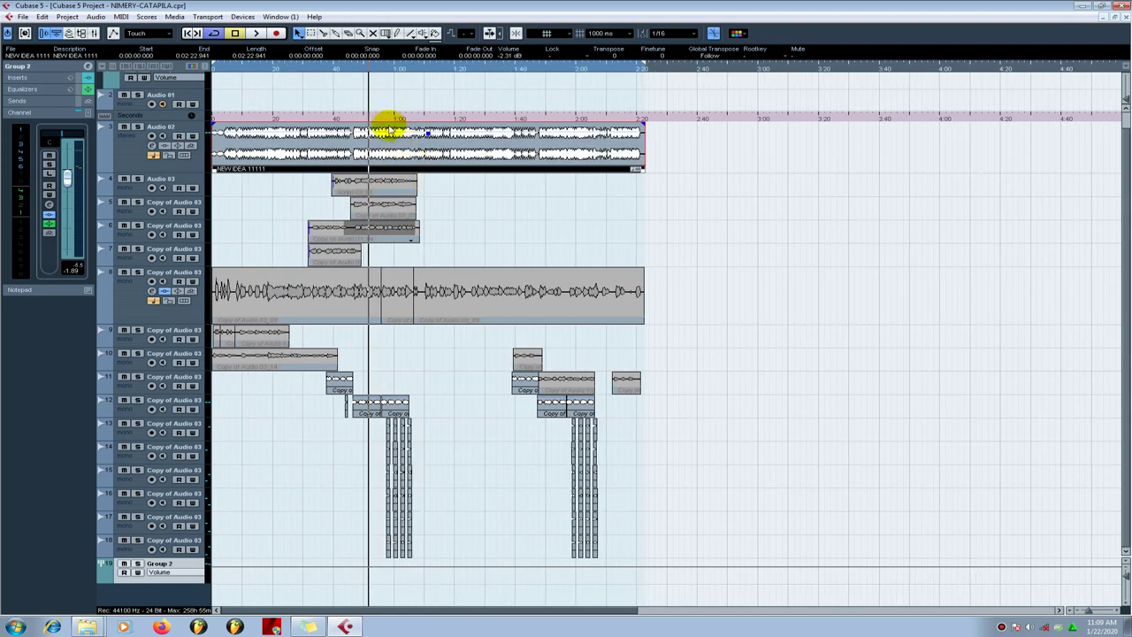
click(137, 153)
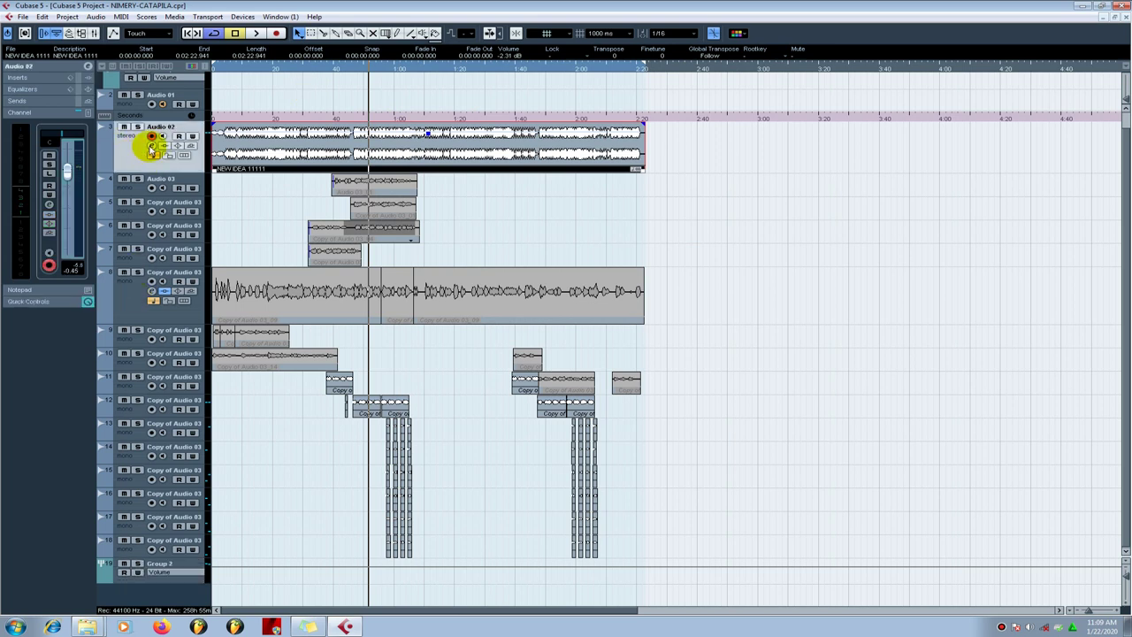
right_click(190, 589)
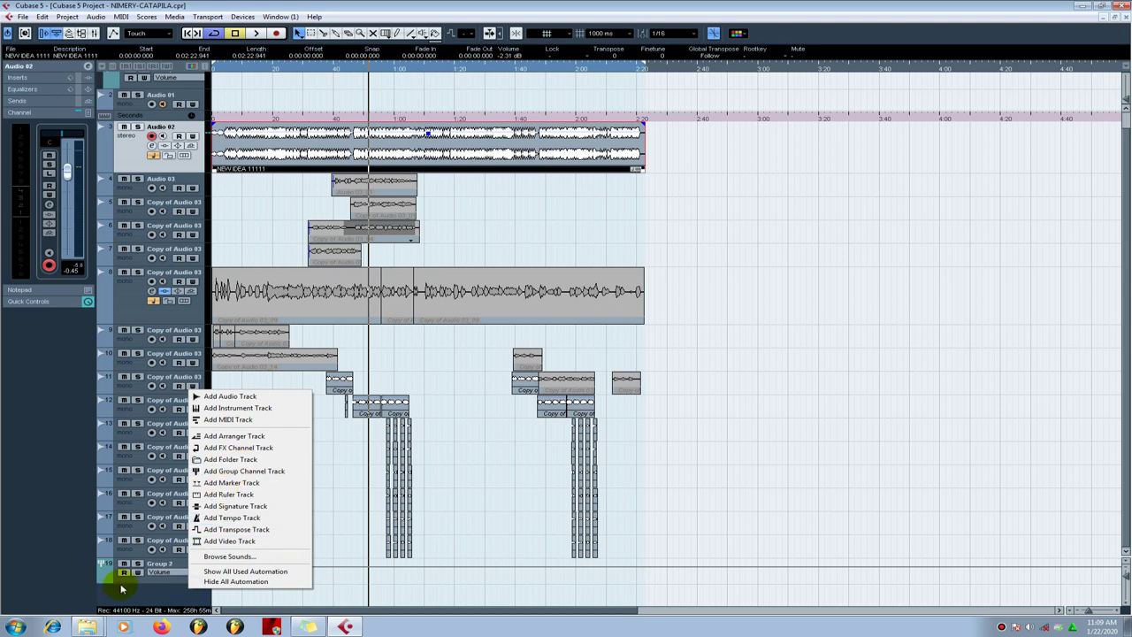
right_click(159, 565)
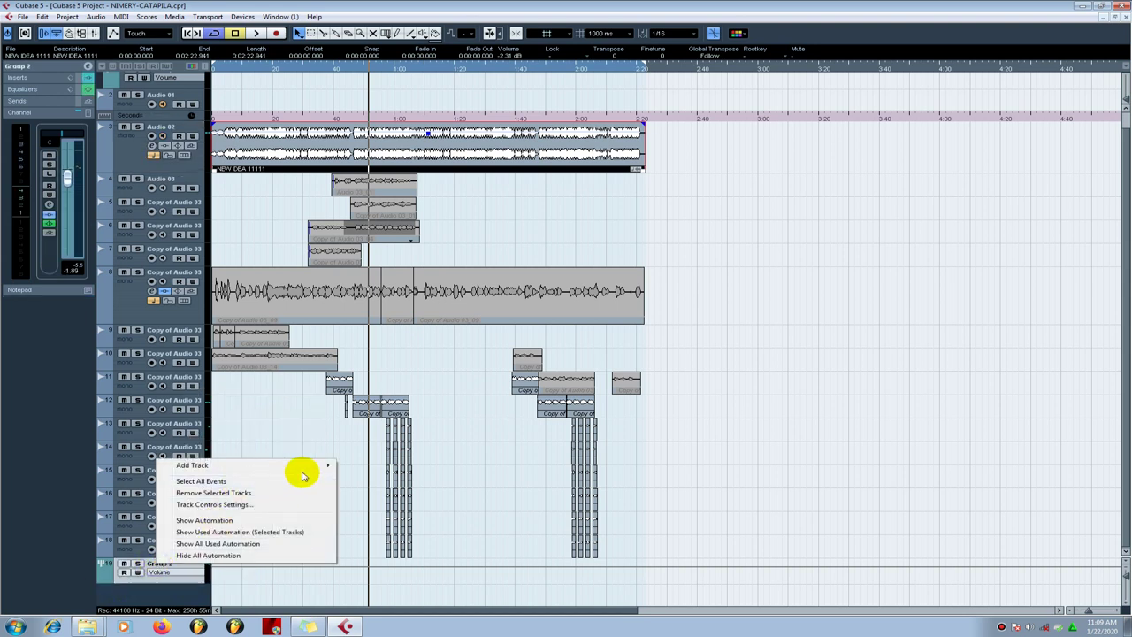
mouse_move(323, 467)
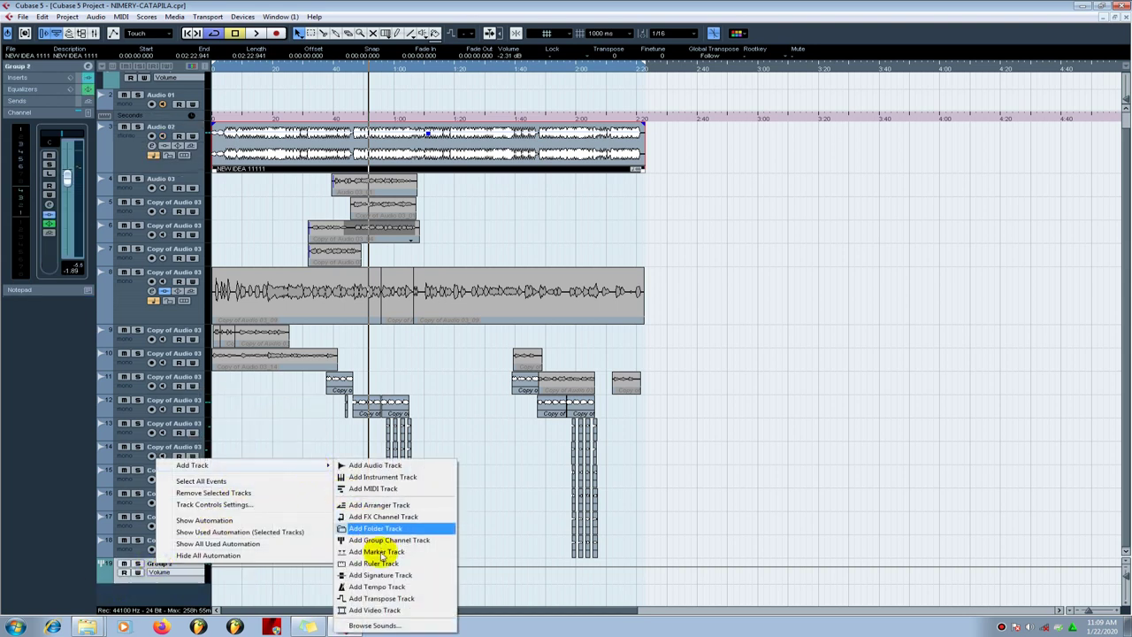
click(390, 540)
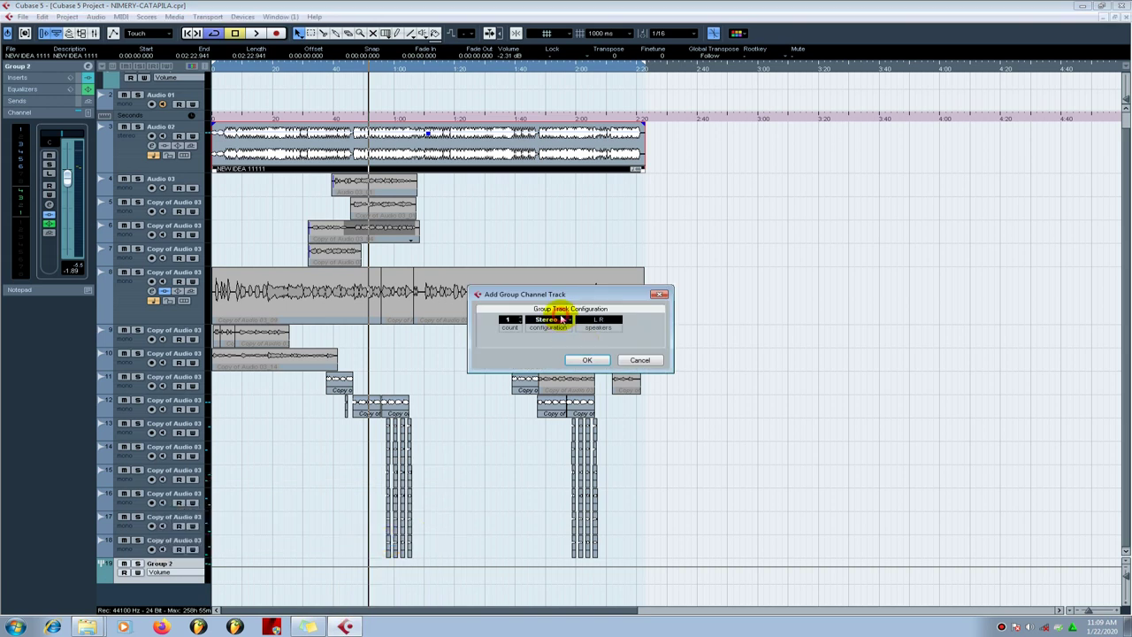
click(563, 320)
click(647, 345)
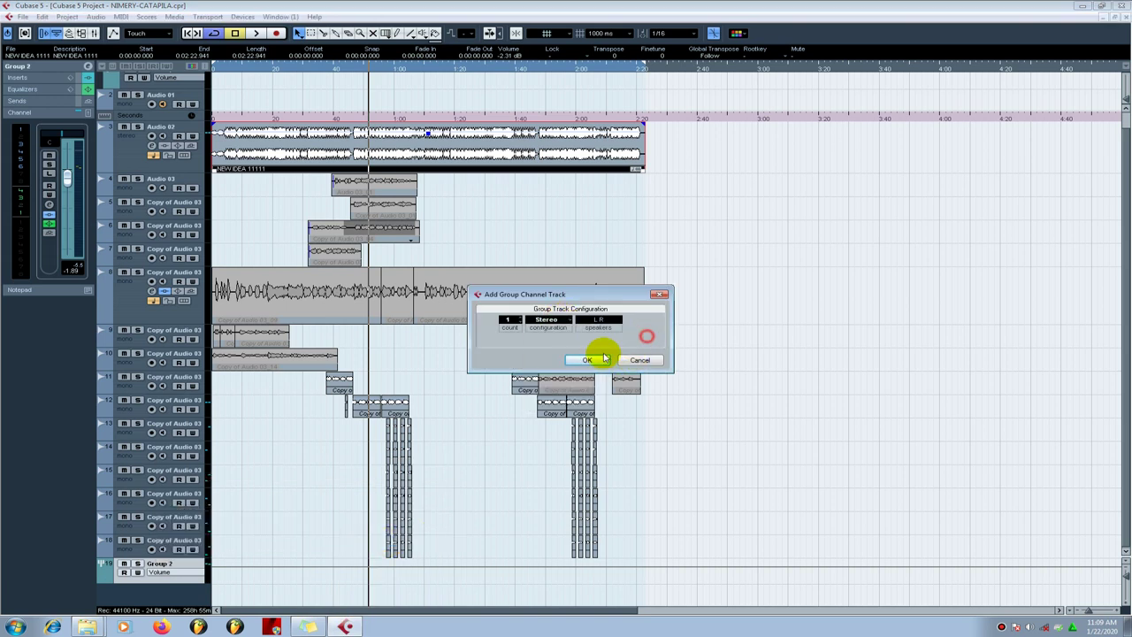
click(589, 357)
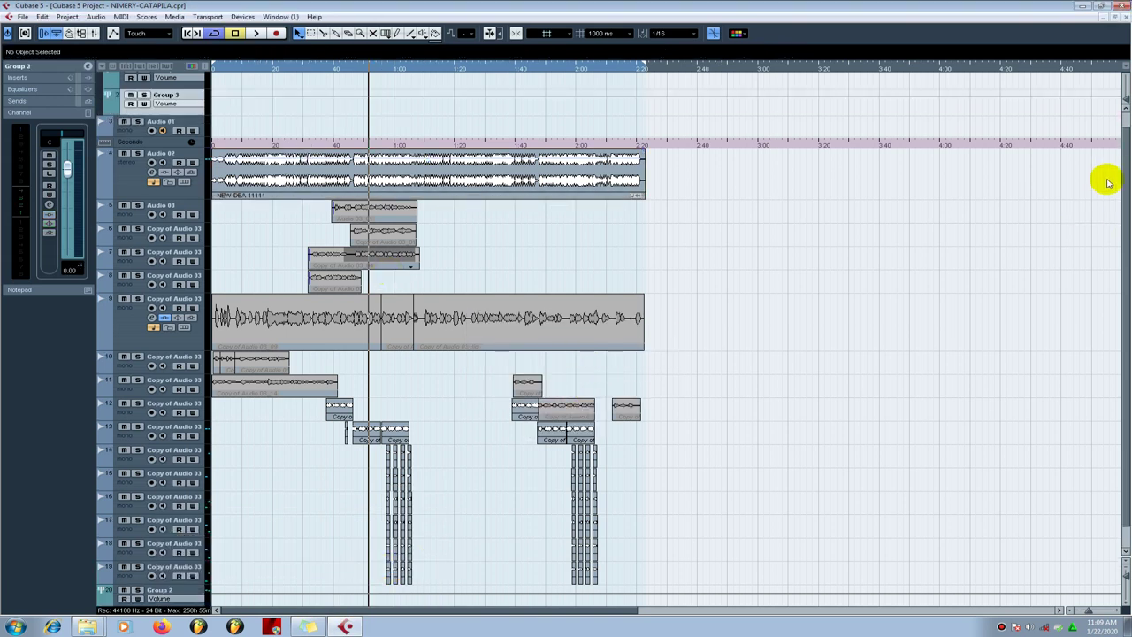
Examine the inserts and equalizer in Group 2's channel settings, and close the settings window.
scroll(1118, 230, down, 1)
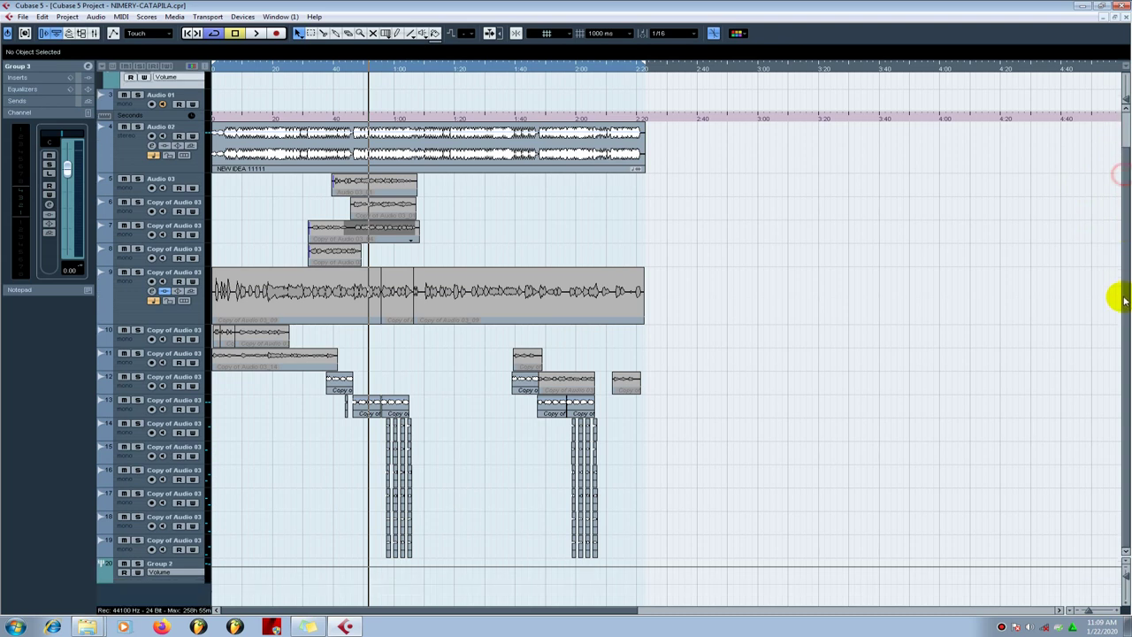
click(177, 573)
click(89, 67)
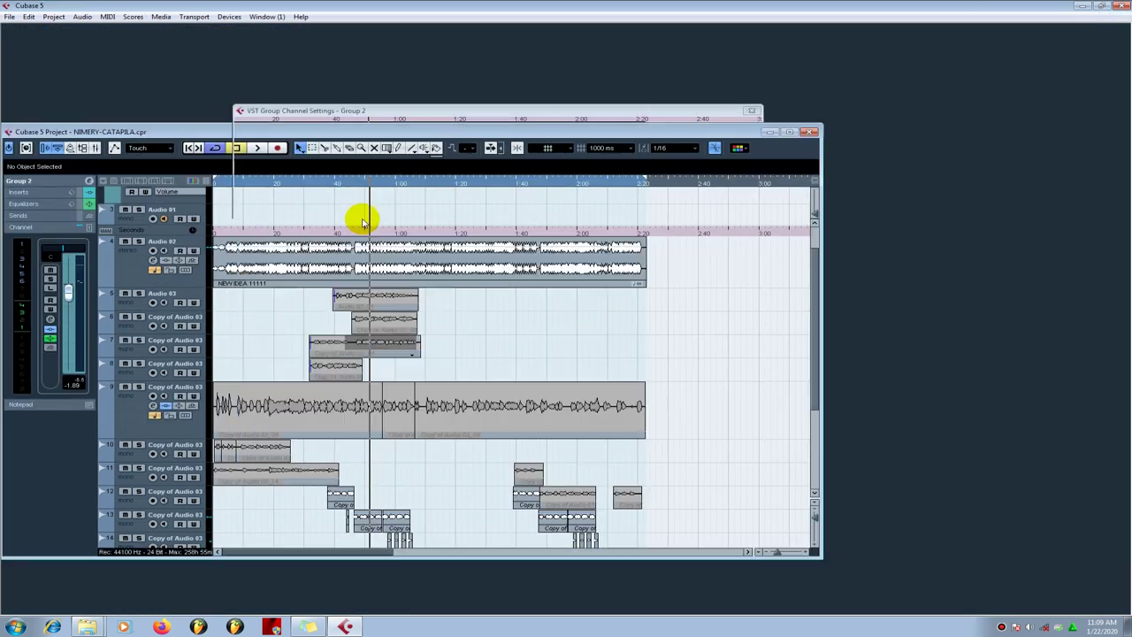
click(753, 110)
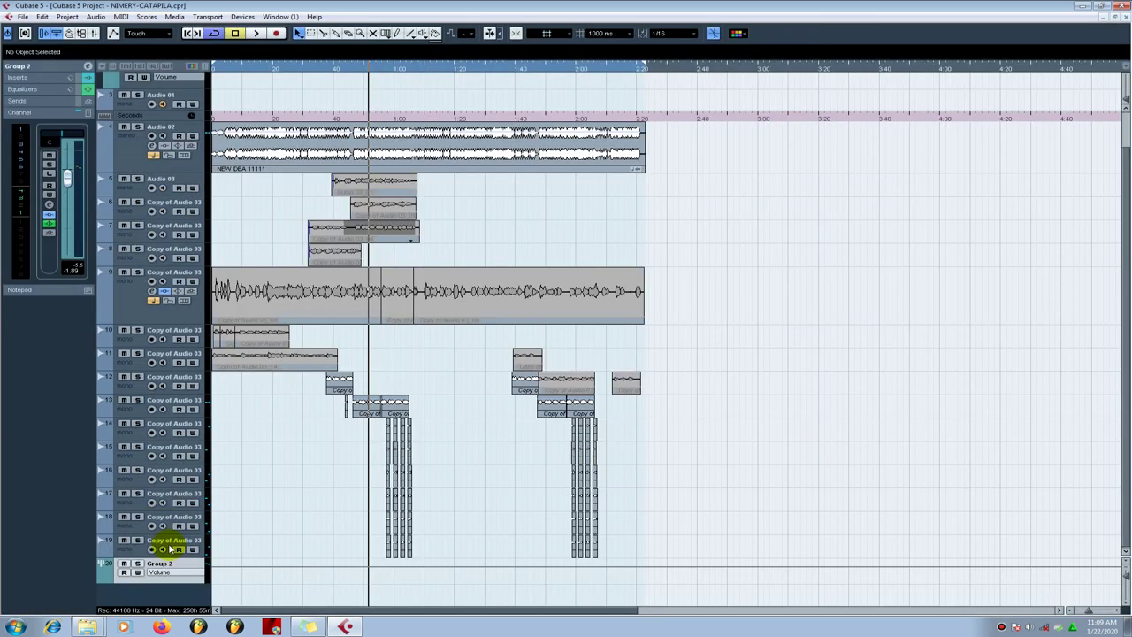
click(87, 67)
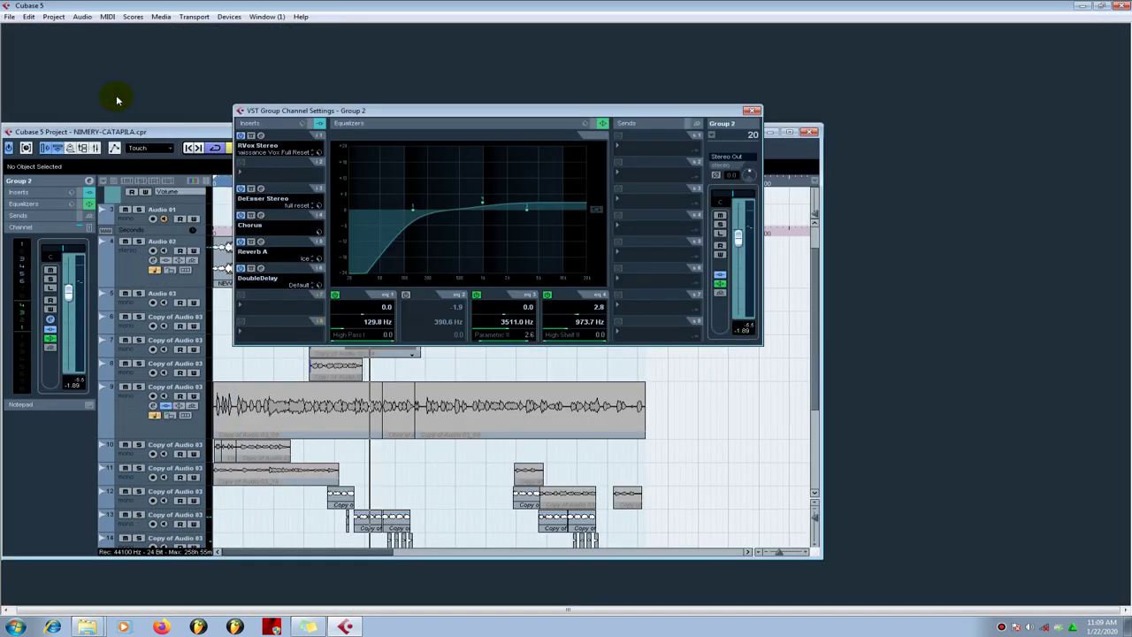
click(754, 110)
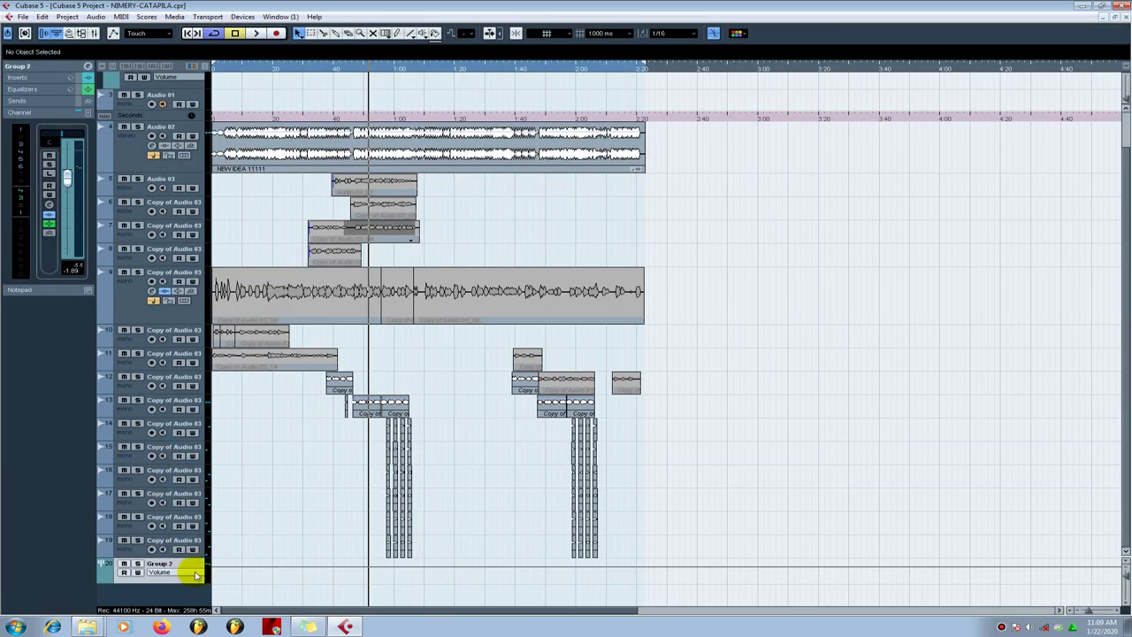
Add a second new stereo group channel track, with a count of 1.
right_click(197, 564)
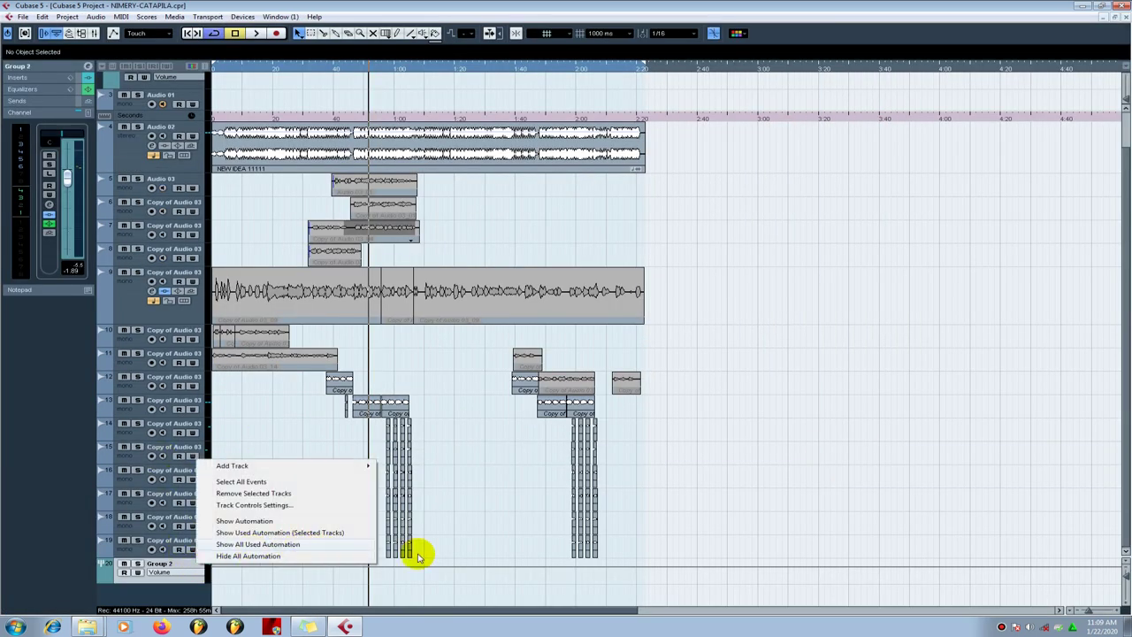
mouse_move(372, 469)
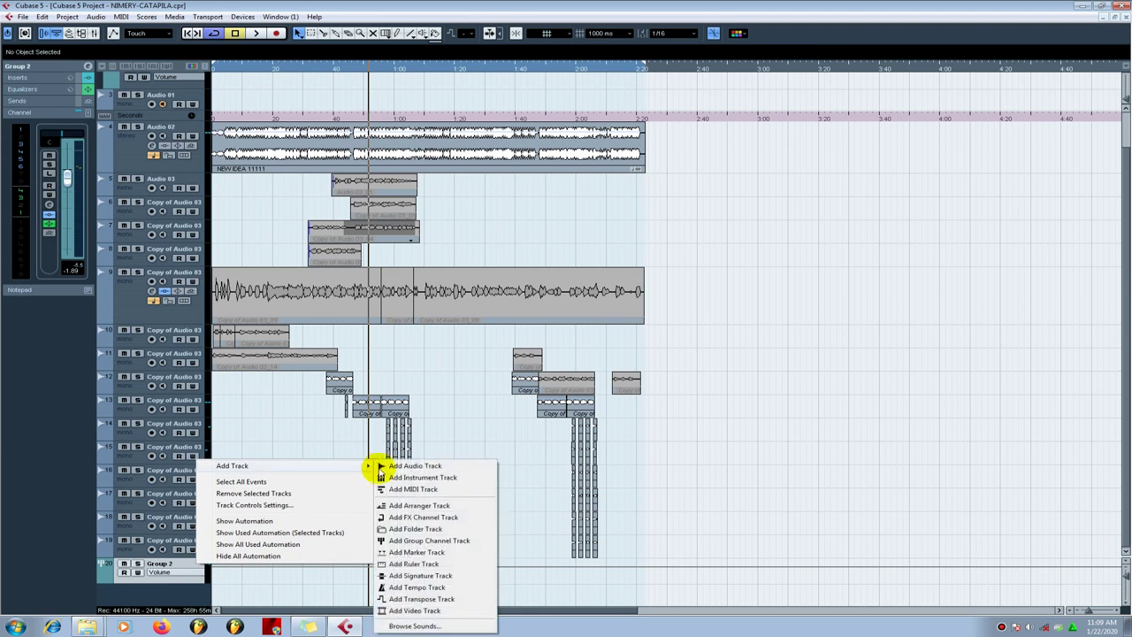
click(408, 543)
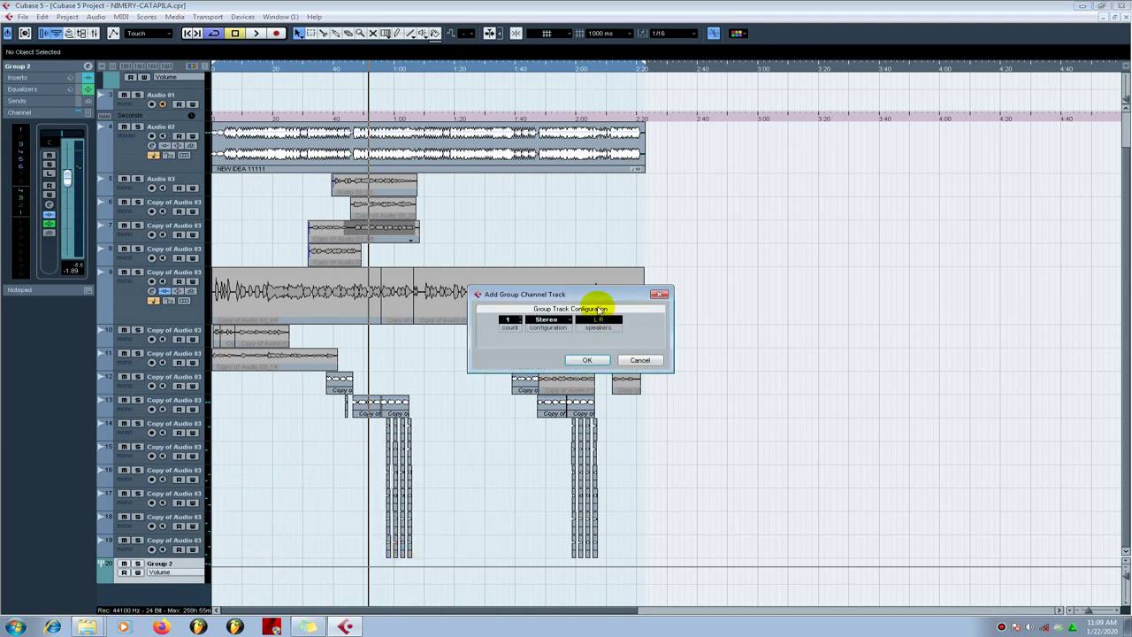
click(587, 360)
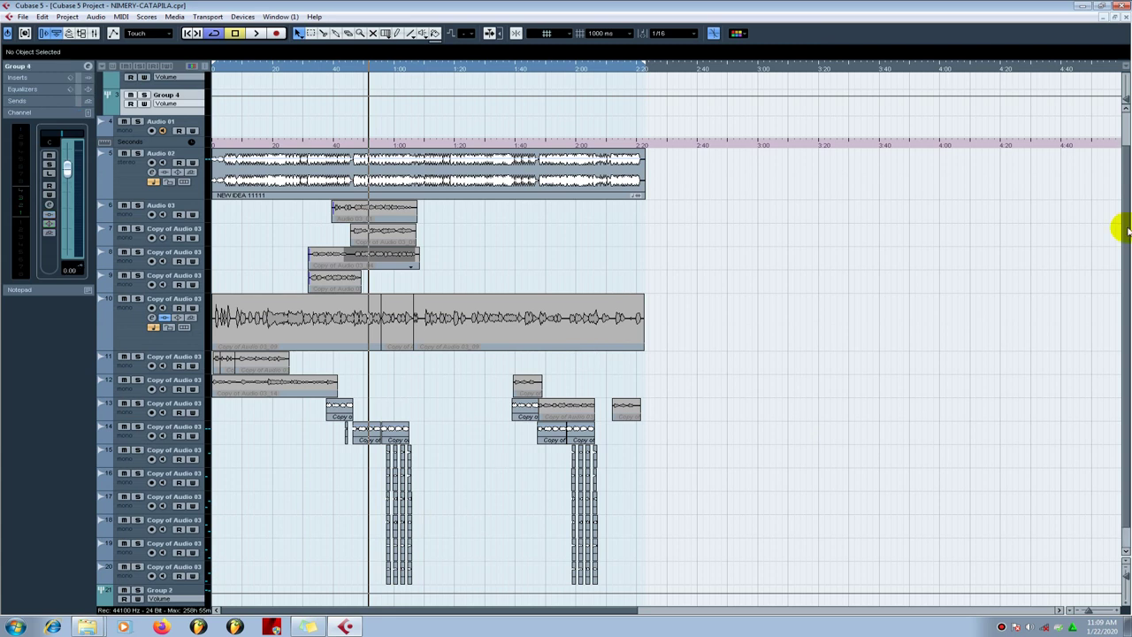
Open Group 4's channel settings and load the RCompressor Stereo dynamics plug-in into its first insert slot.
drag(1125, 197, 1125, 126)
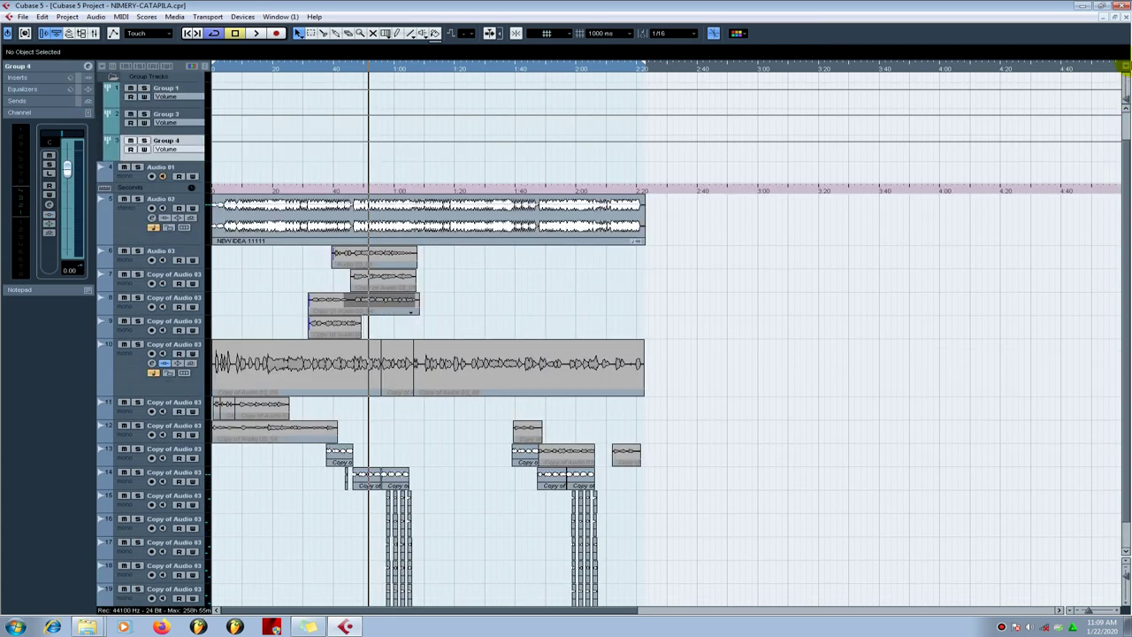
click(193, 80)
click(190, 144)
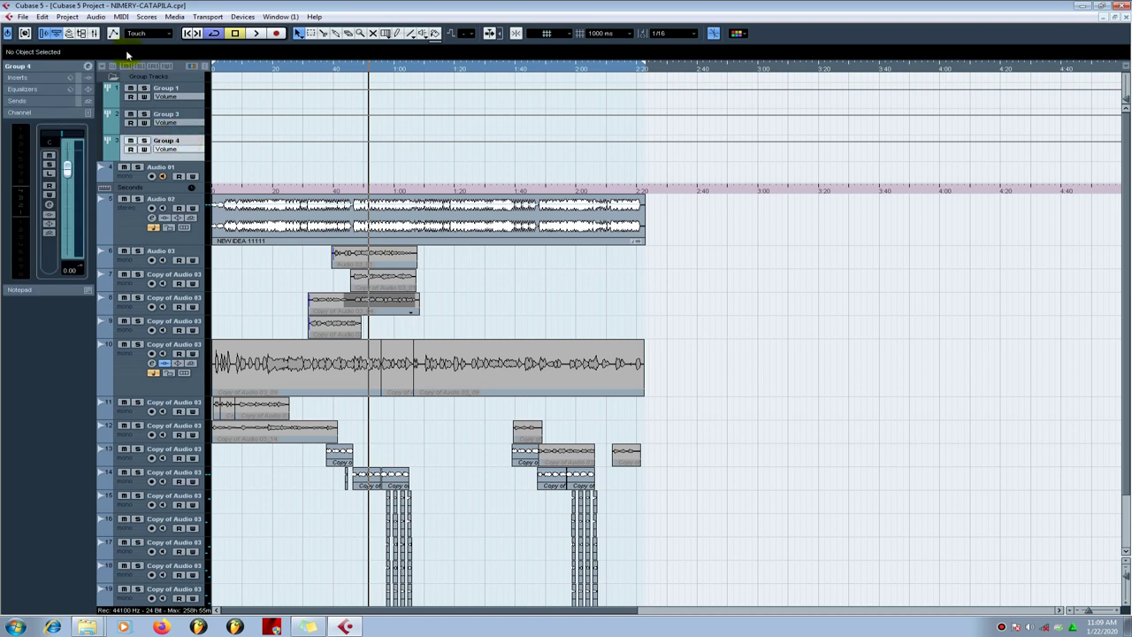
click(87, 67)
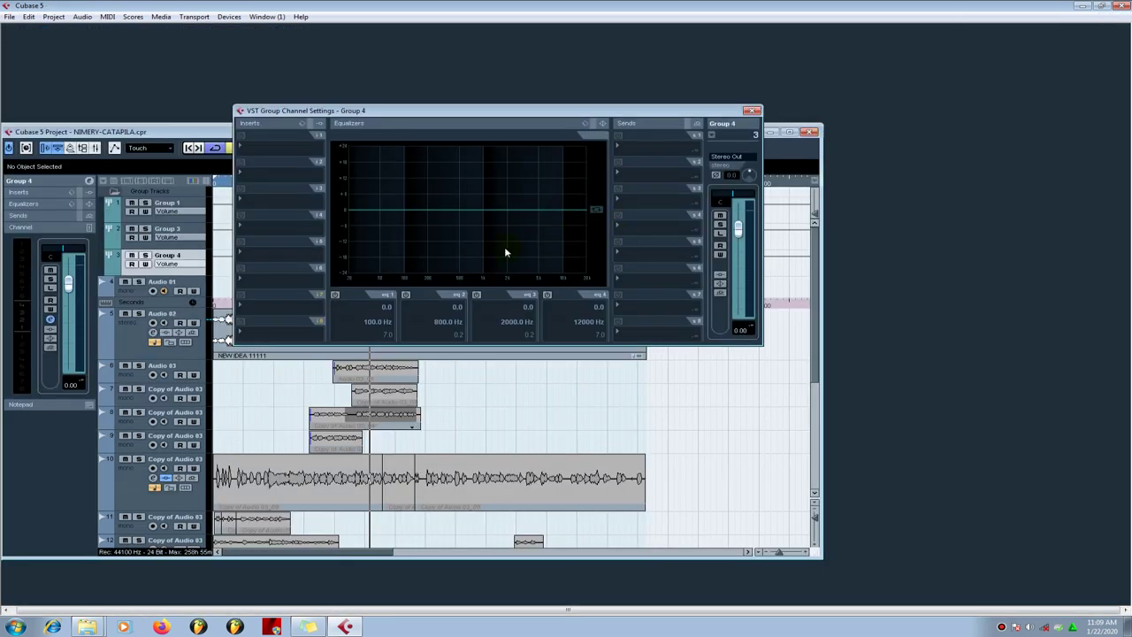
click(259, 149)
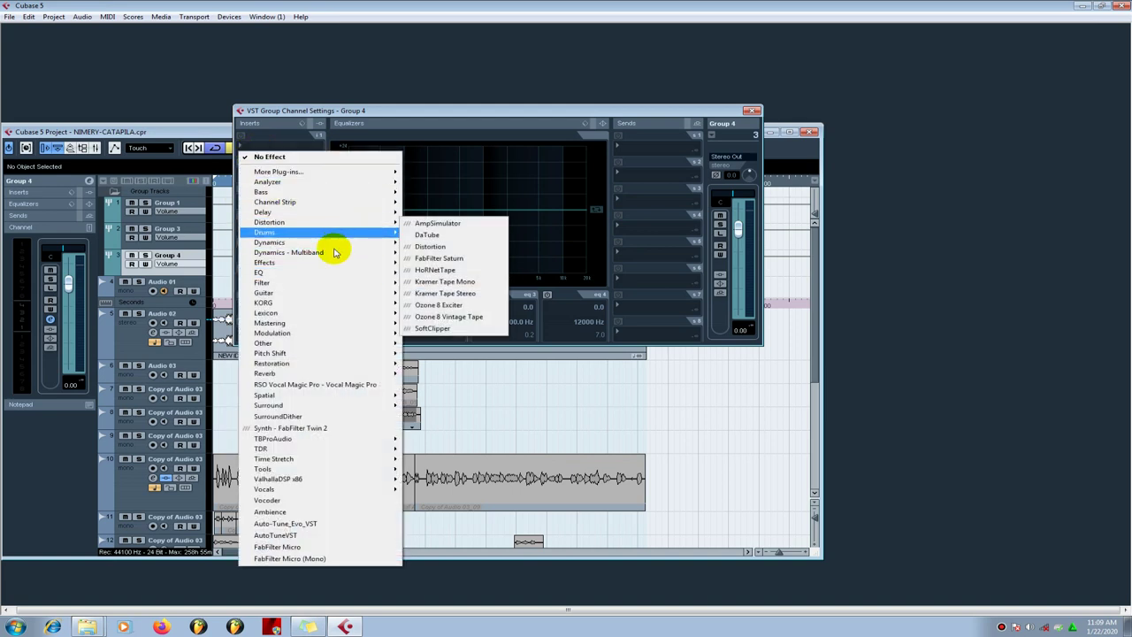
mouse_move(340, 254)
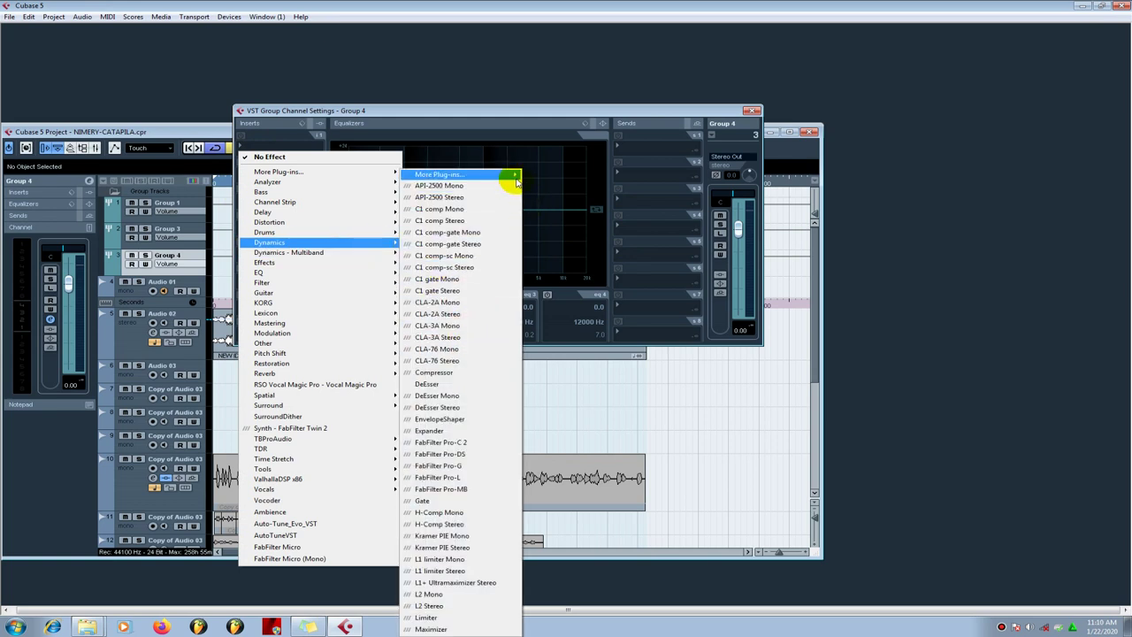
mouse_move(504, 174)
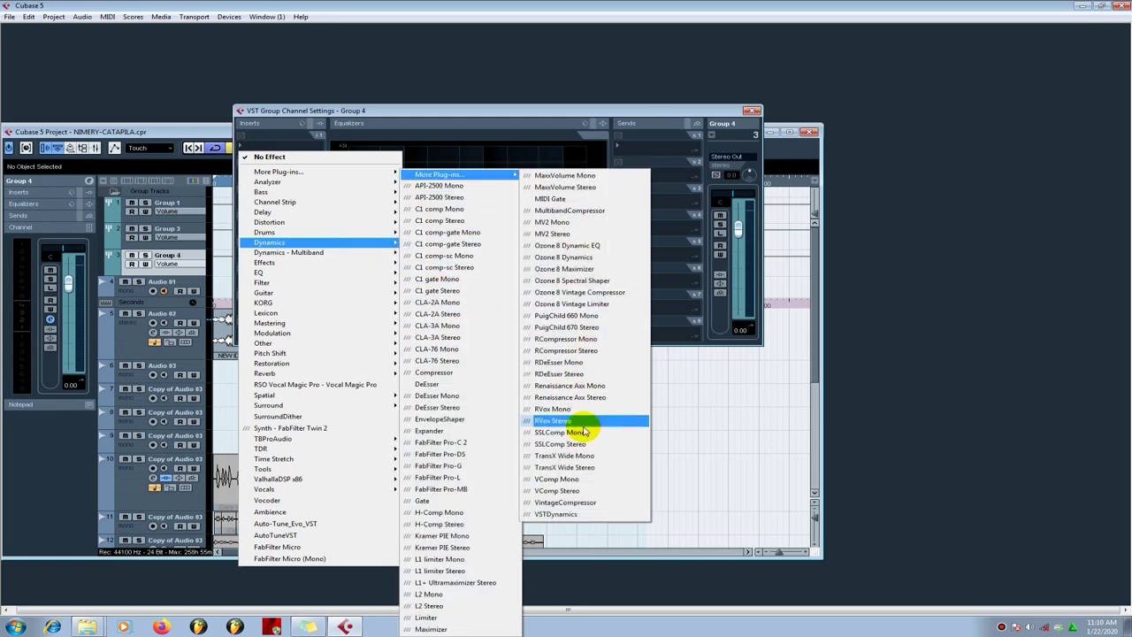
click(584, 352)
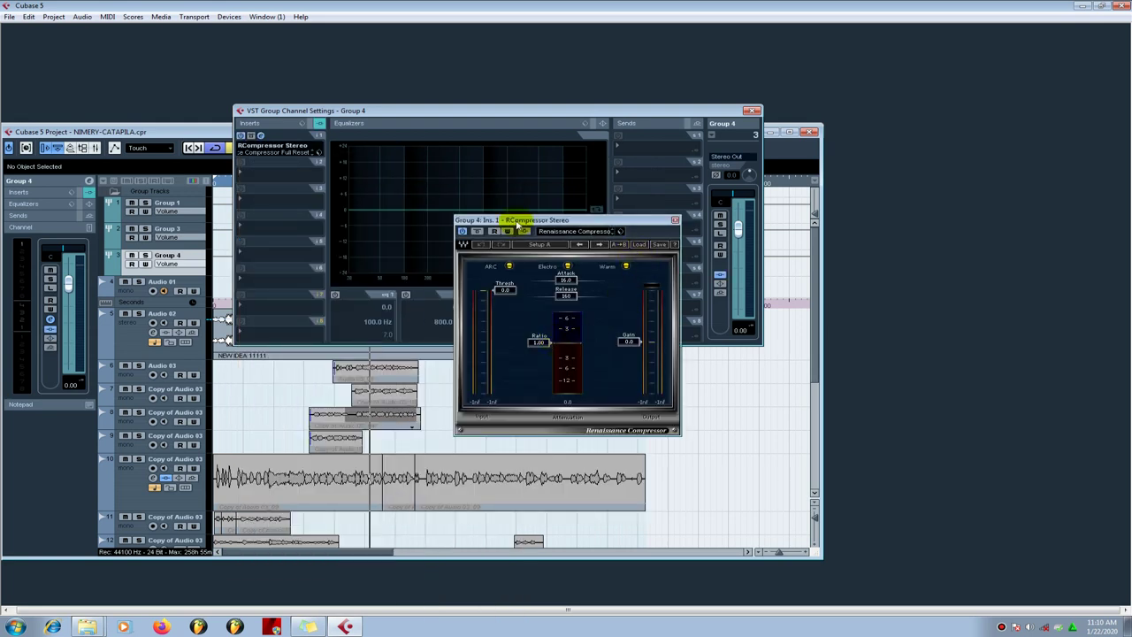
Set the Renaissance Compressor's threshold to -21.4, attack to 0.50, release to 80.0 and ratio to 3.10.
click(639, 245)
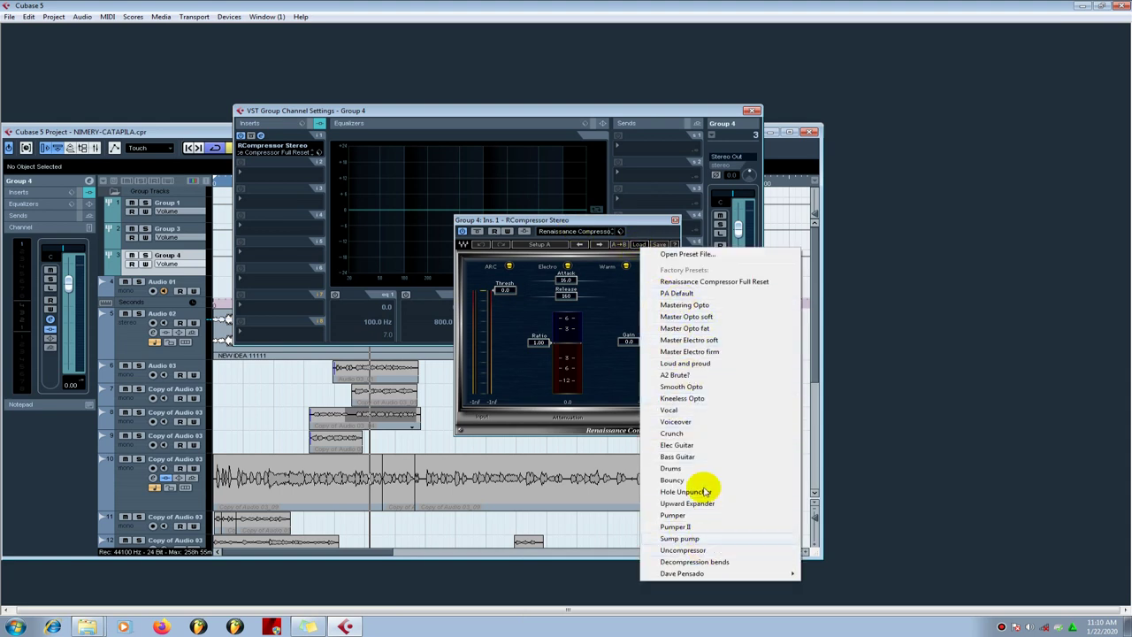
click(650, 221)
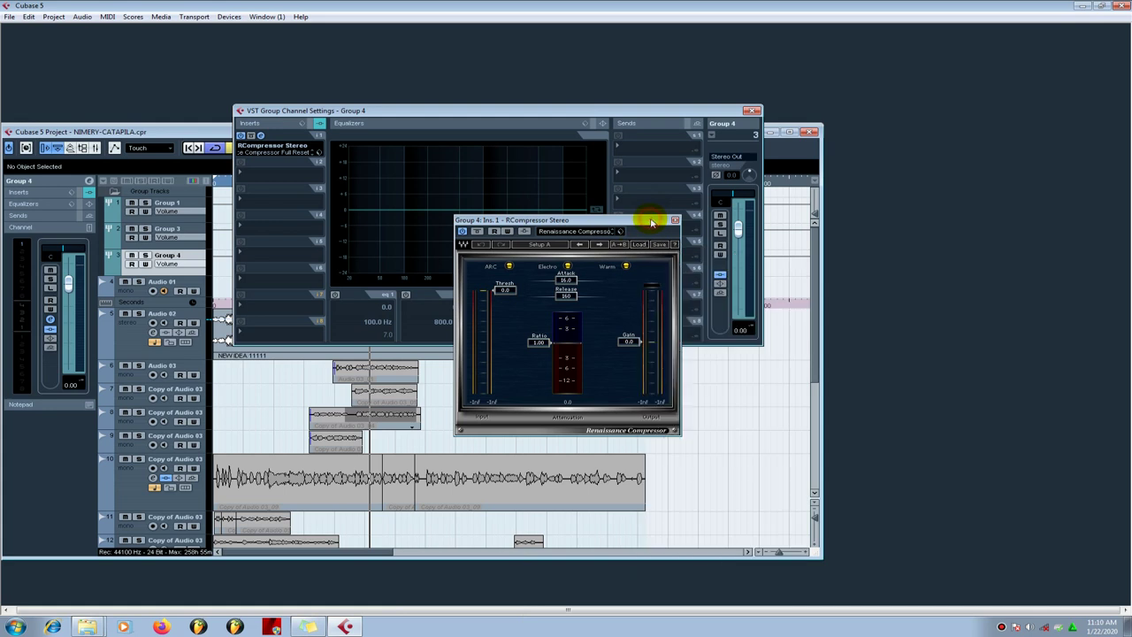
drag(504, 290, 505, 325)
drag(564, 279, 537, 279)
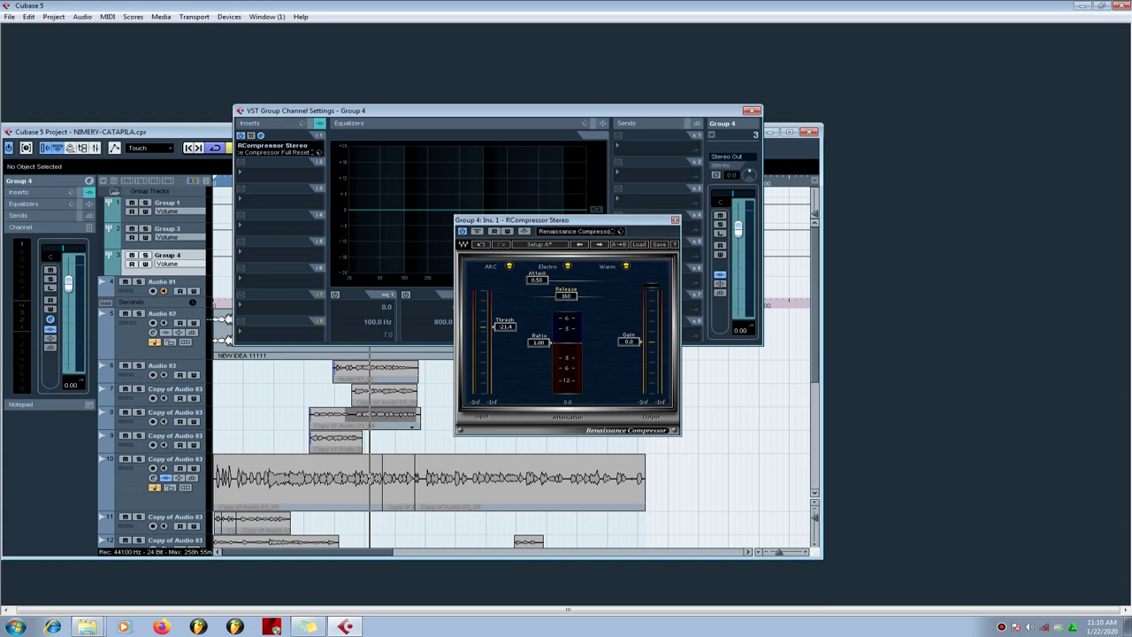
click(566, 296)
key(Return)
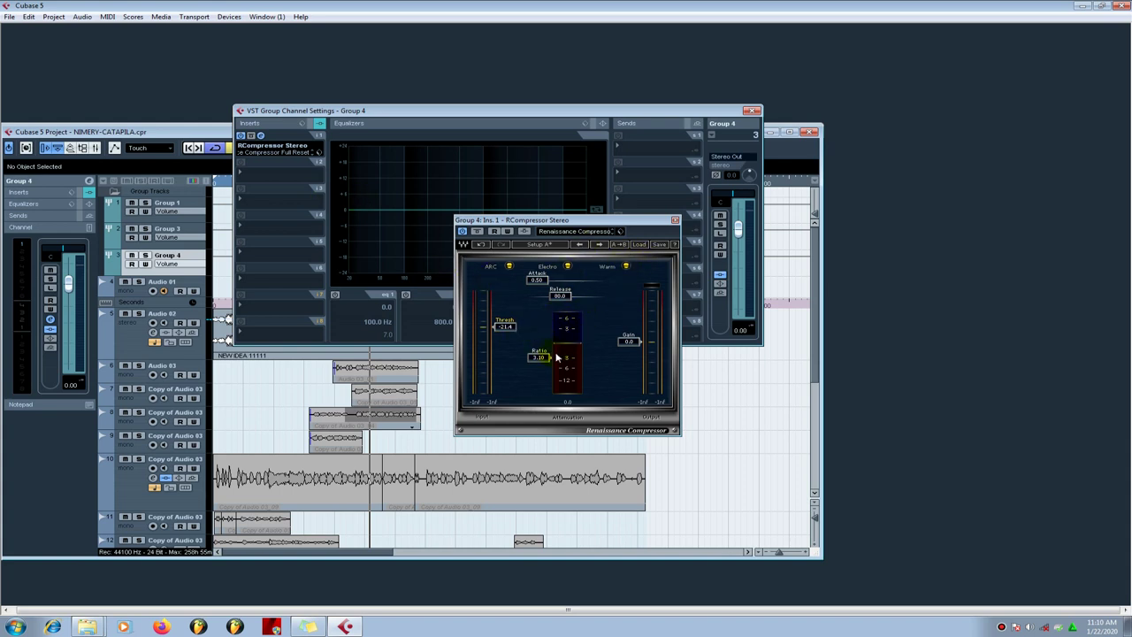
click(661, 245)
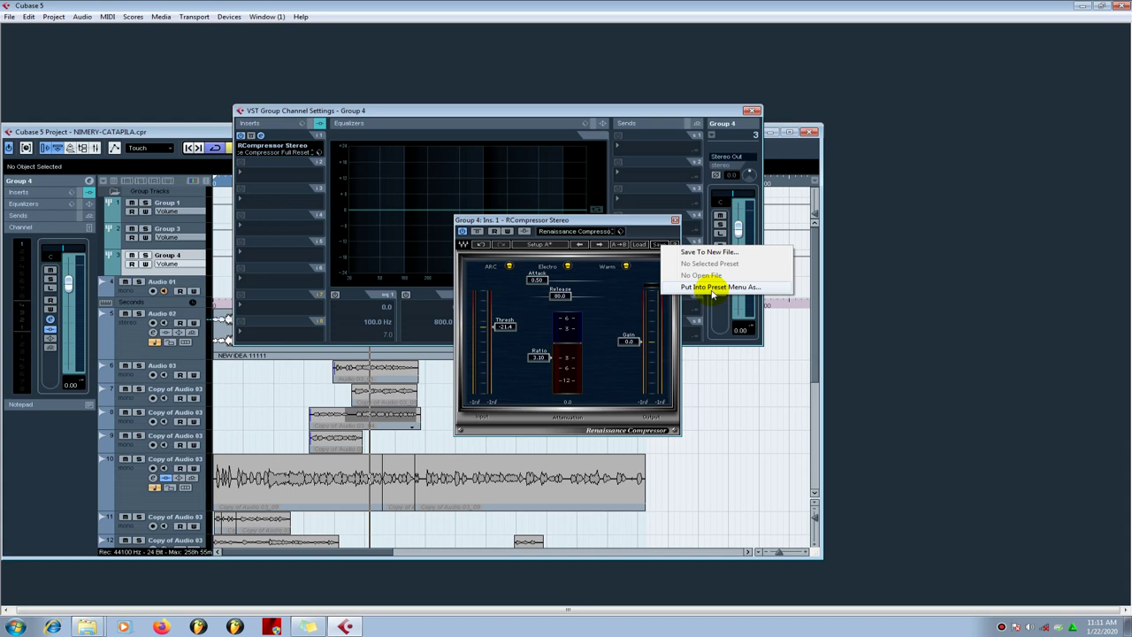
click(708, 254)
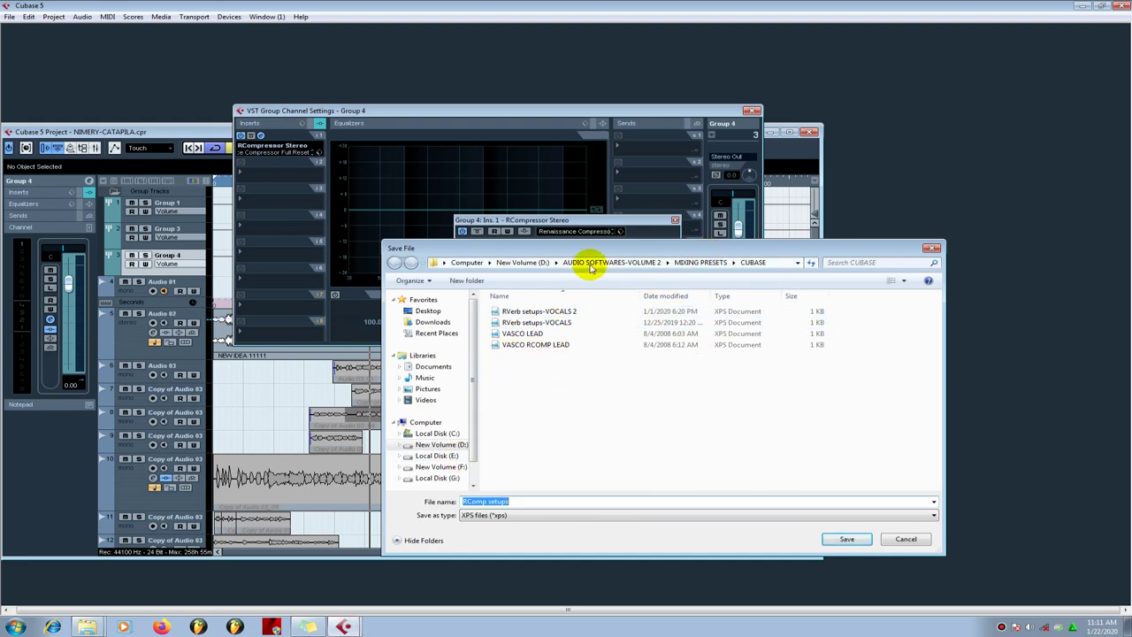
click(631, 264)
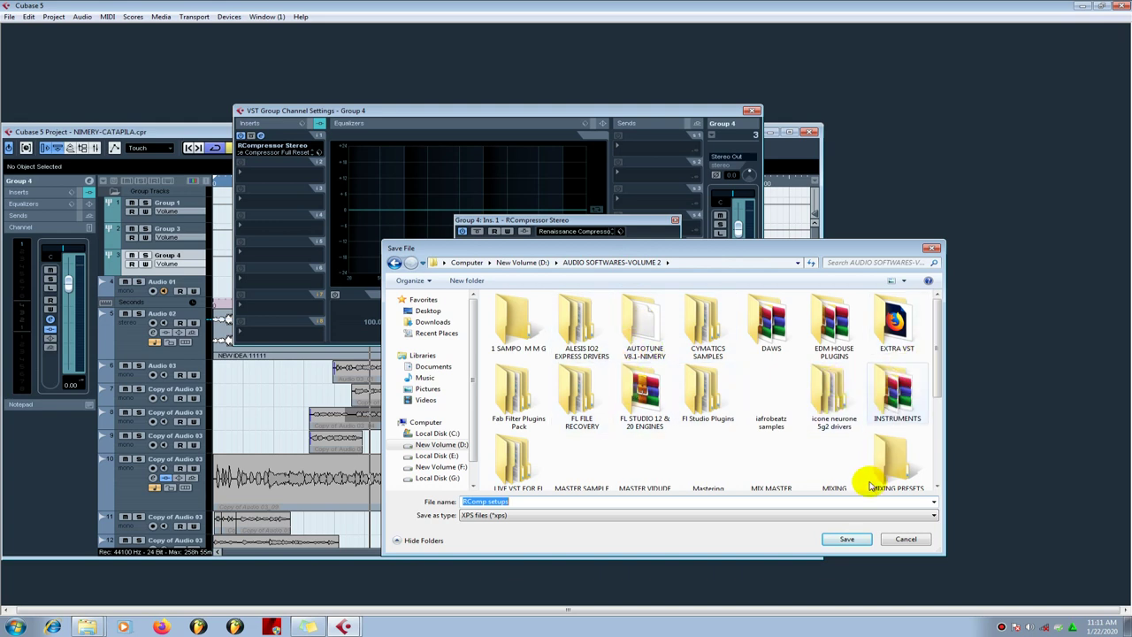
click(898, 539)
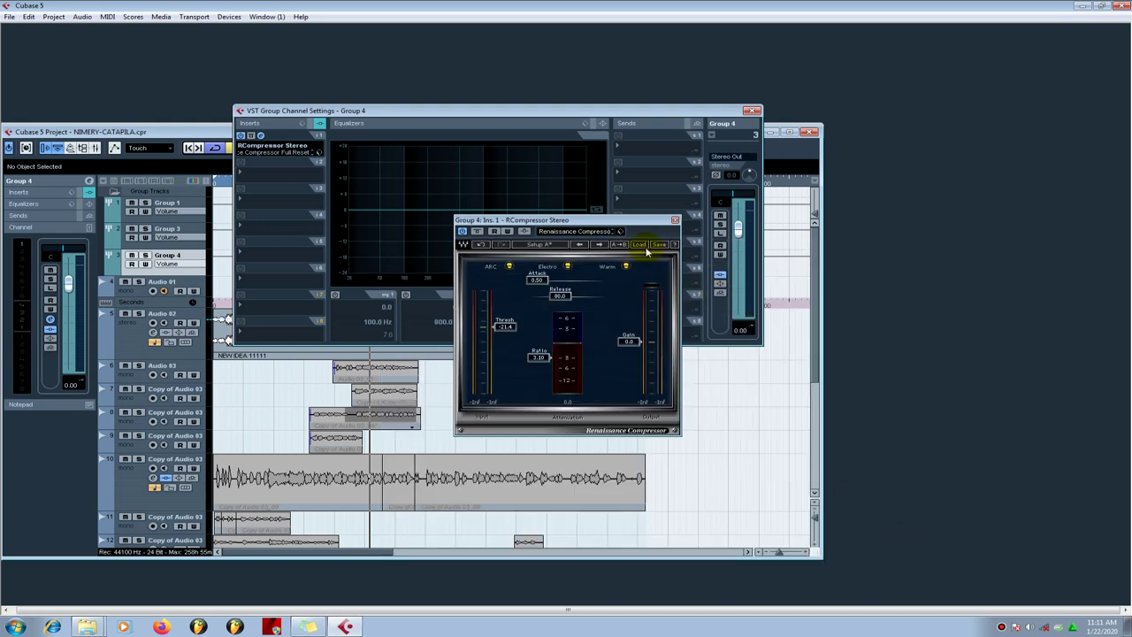
Start saving the compressor settings to a new preset file and create a folder named CUBASE PRESTS inside AUDIO SOFTWARES-VOLUME 2.
click(657, 246)
click(670, 253)
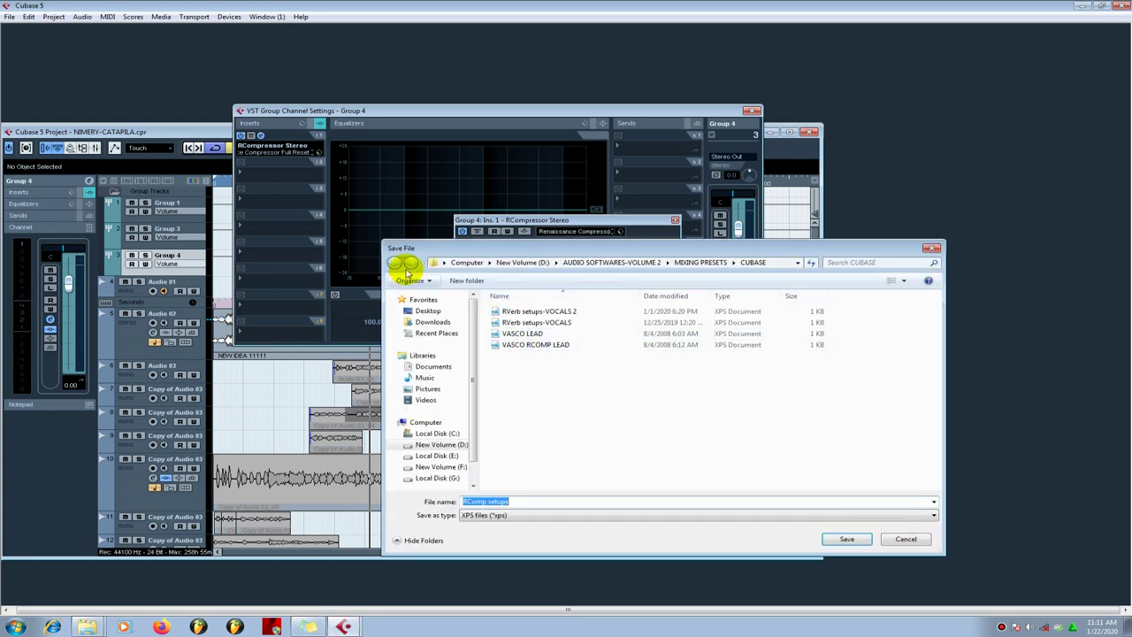
click(399, 422)
click(440, 444)
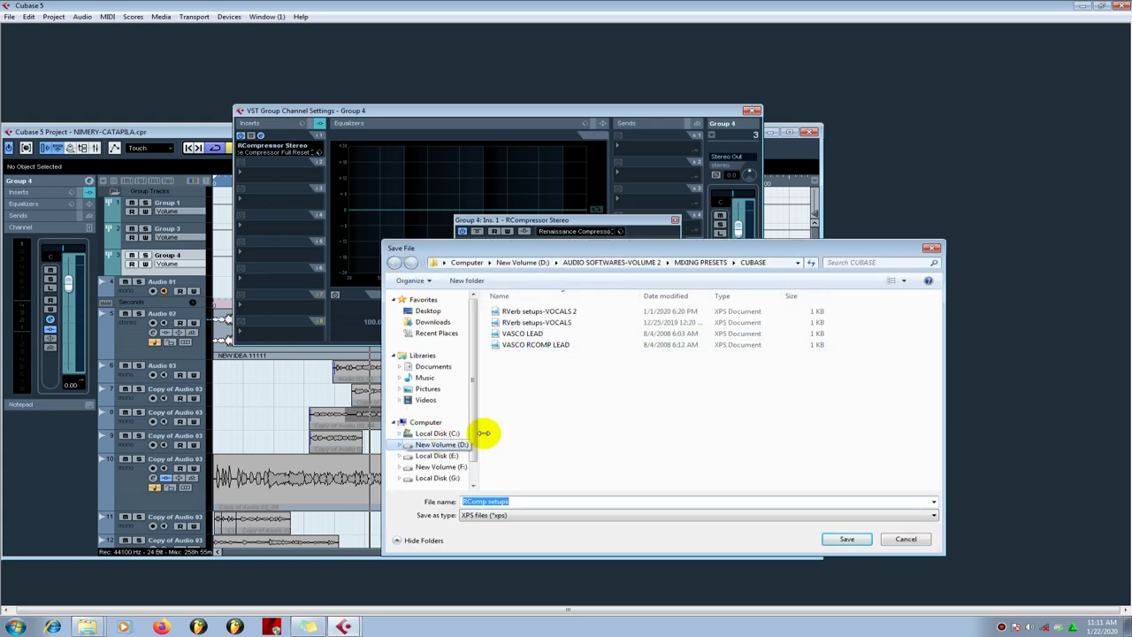
double_click(653, 331)
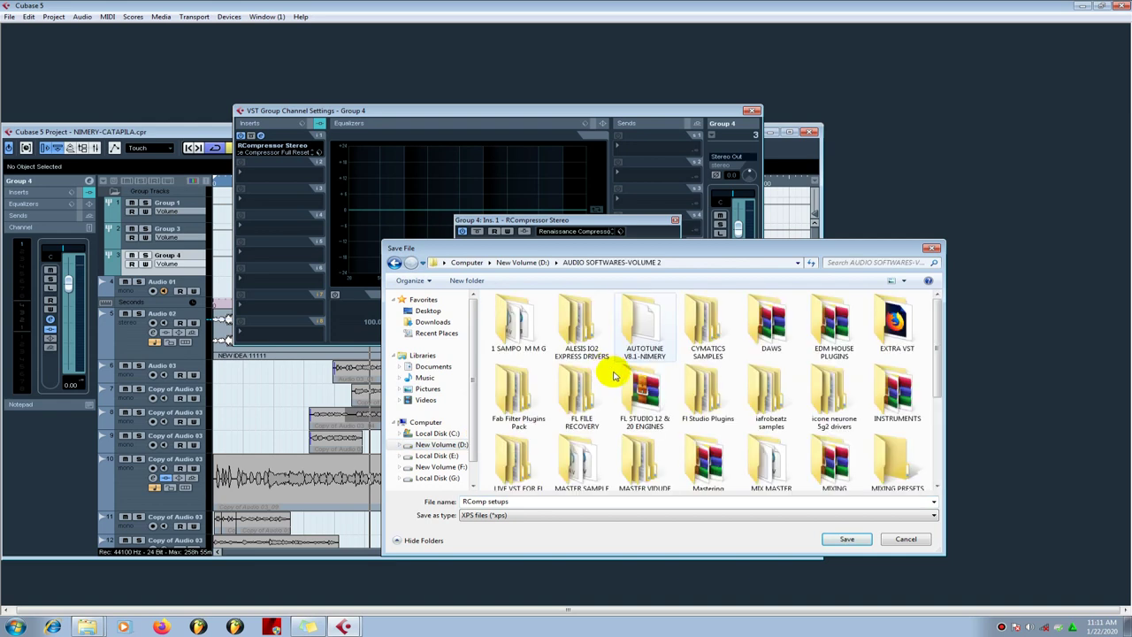
drag(935, 358, 940, 450)
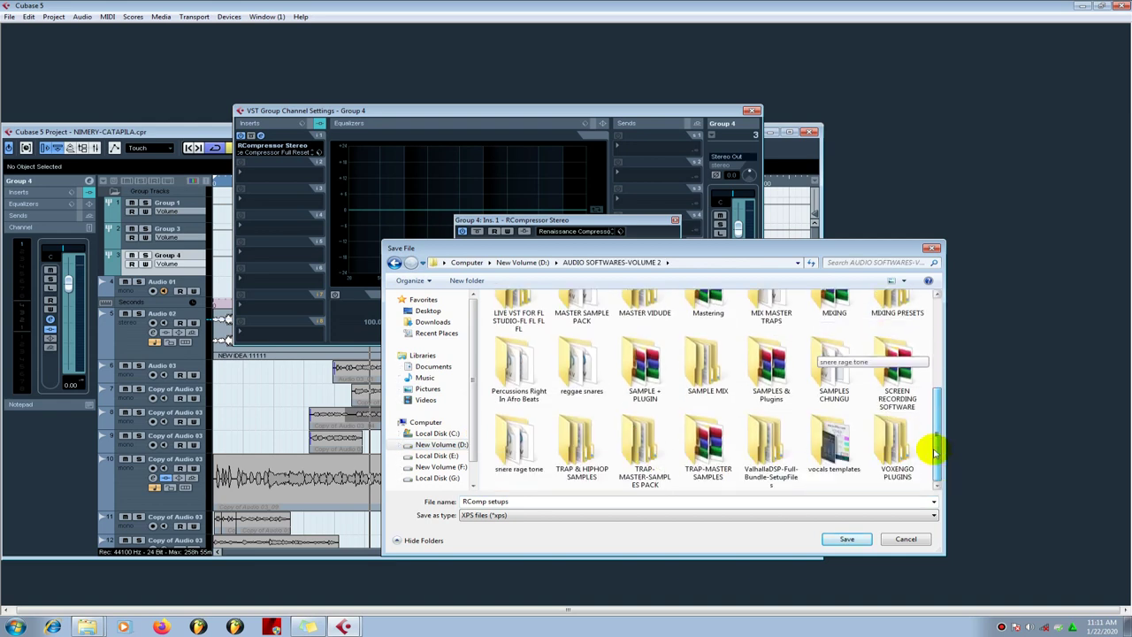
right_click(848, 487)
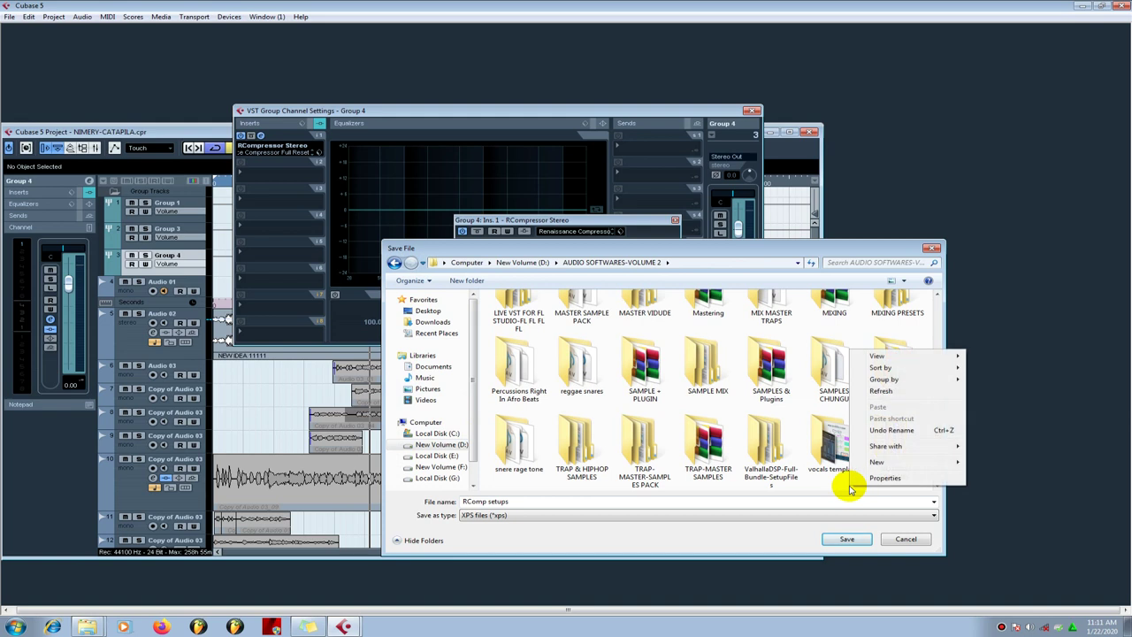
mouse_move(959, 465)
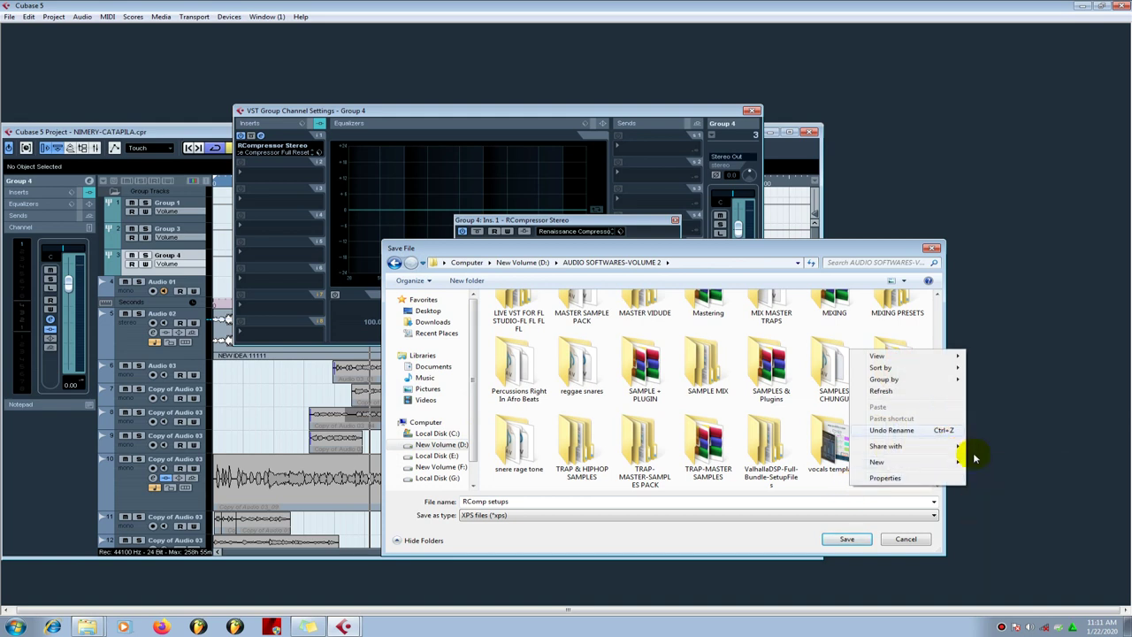
click(982, 462)
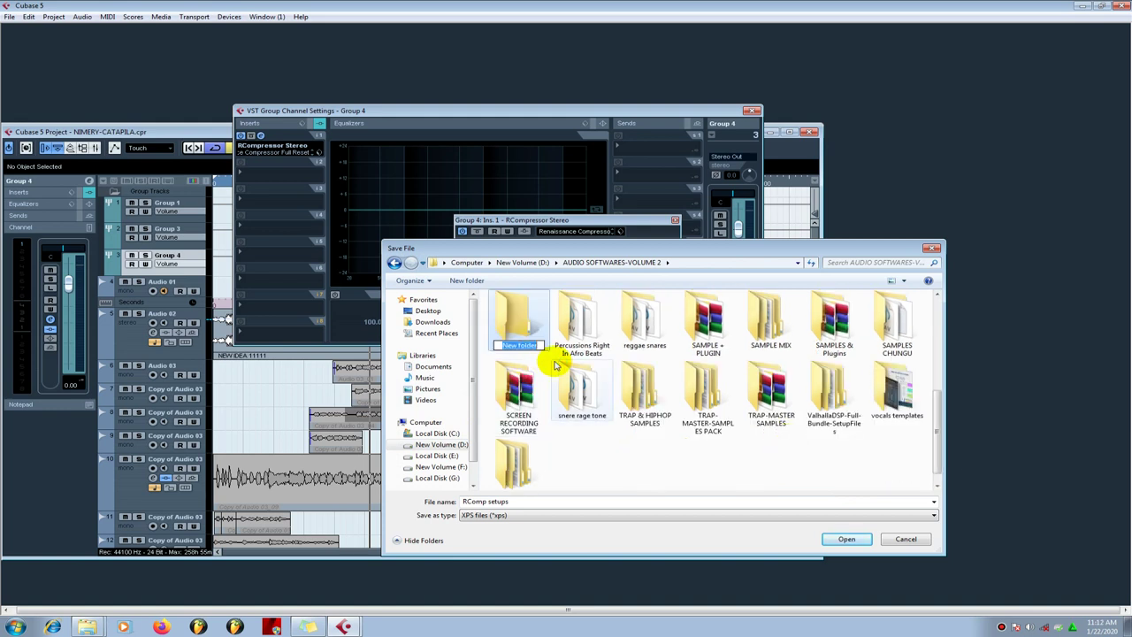
text(CUBASE PRESTS)
key(Return)
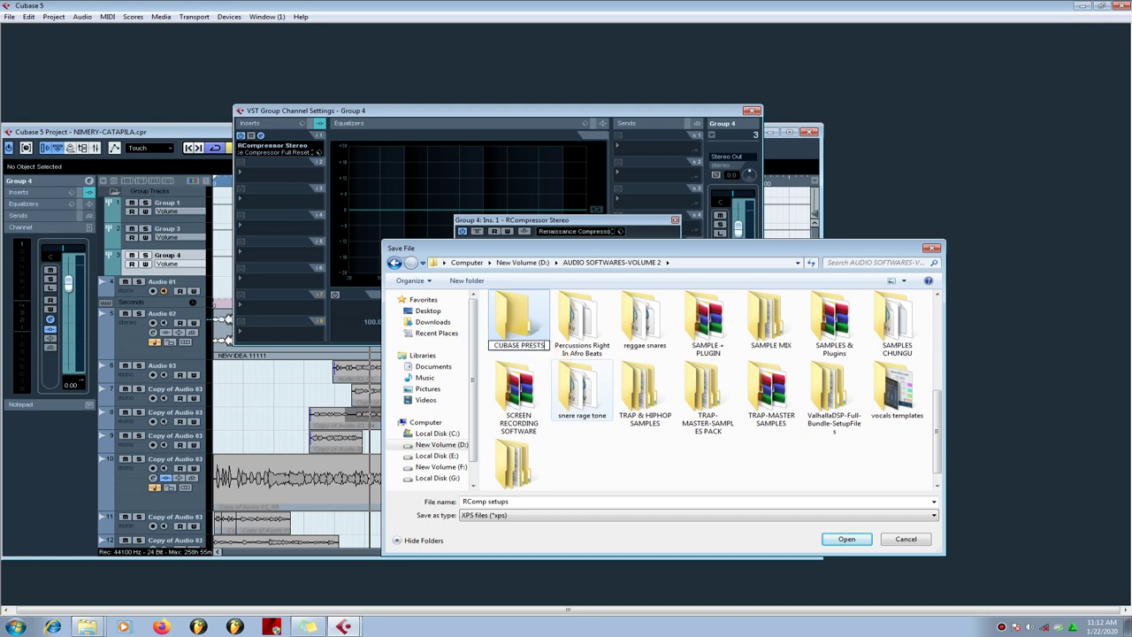
Inside CUBASE PRESTS, save the file as "RComp setups-" plus the person's first name and "LEAD VOX", copying the full name before saving.
click(529, 331)
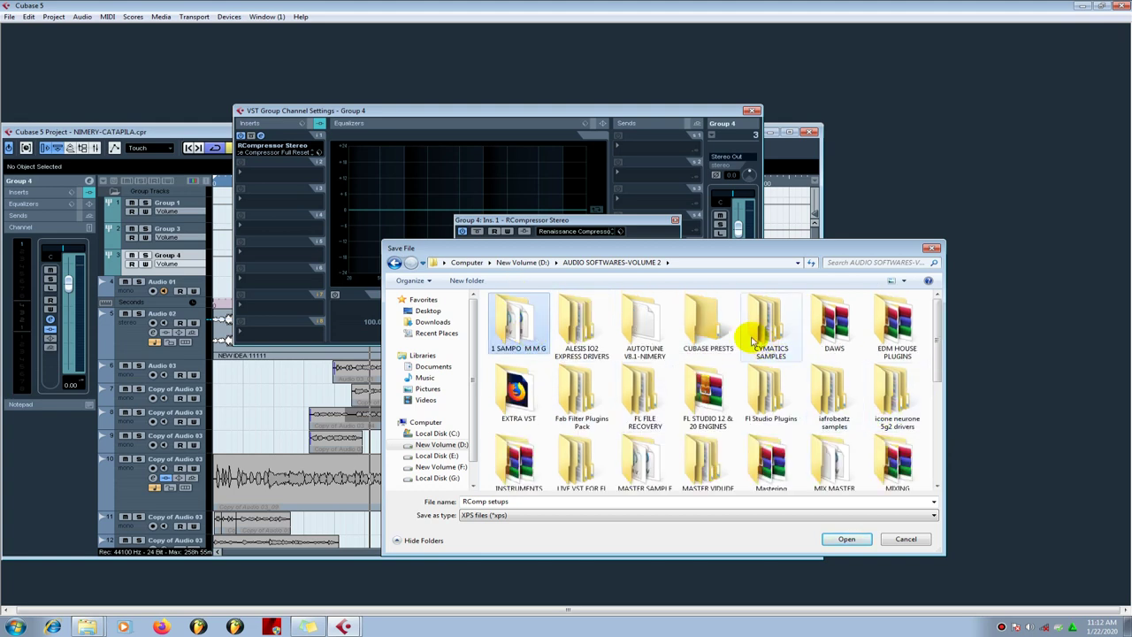
double_click(728, 331)
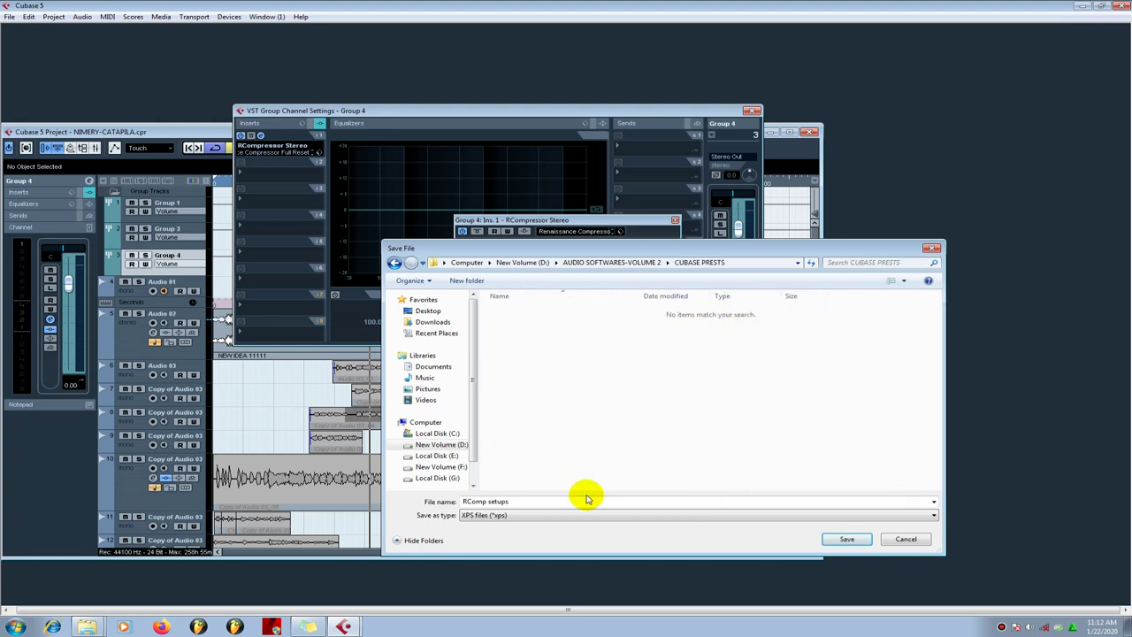
click(528, 502)
click(522, 501)
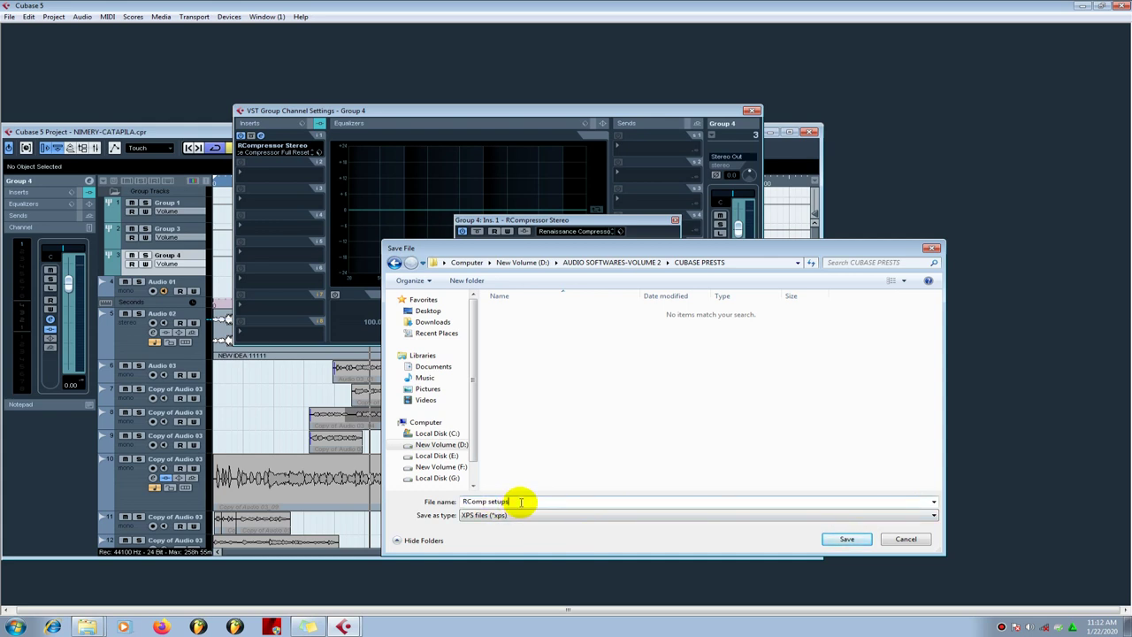
text(-LEAD VOX)
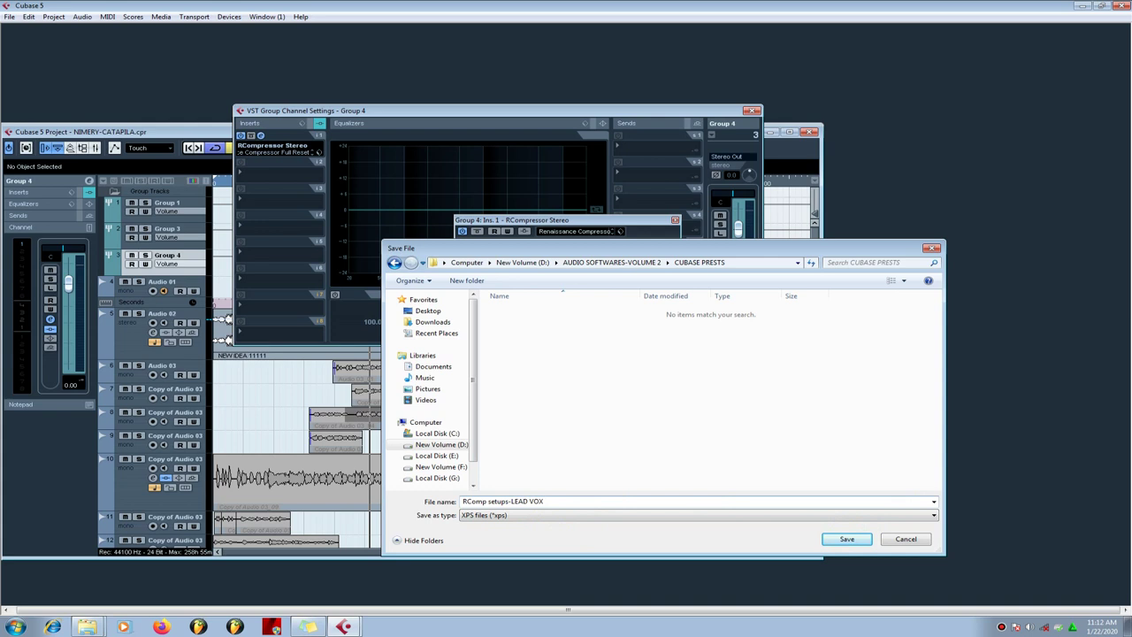
click(511, 501)
text(BEN)
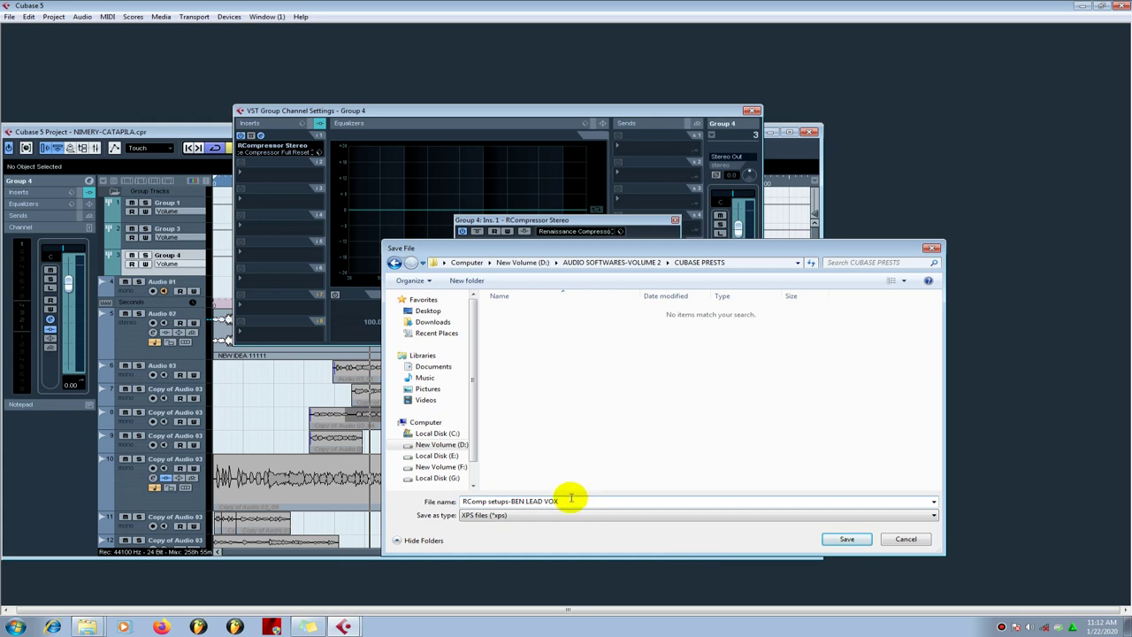
drag(571, 498, 453, 500)
right_click(481, 500)
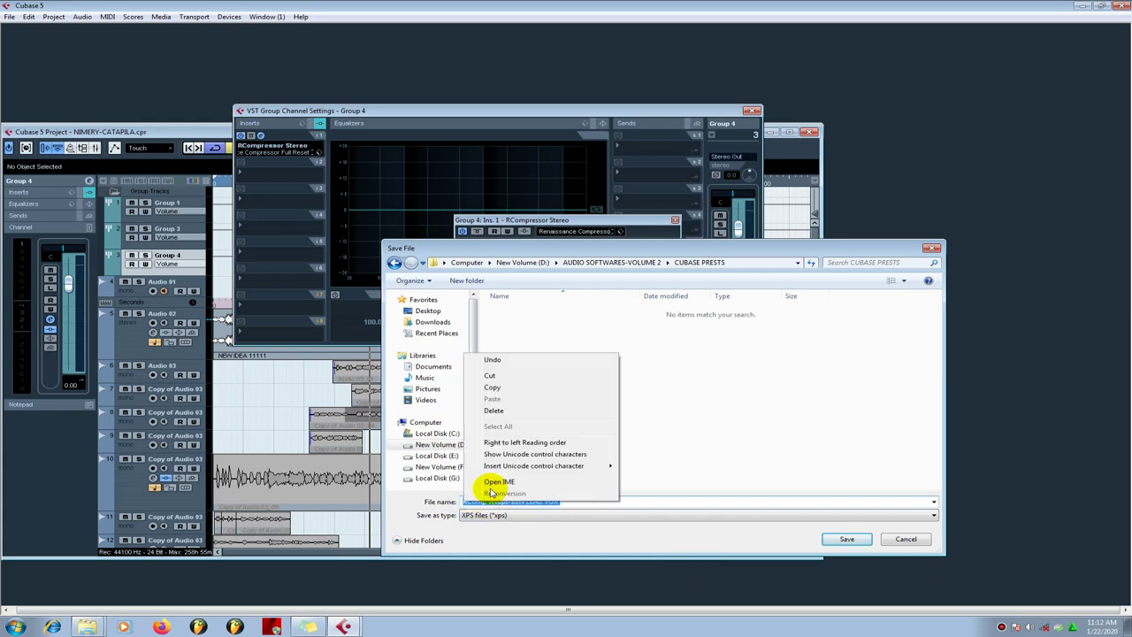
click(490, 387)
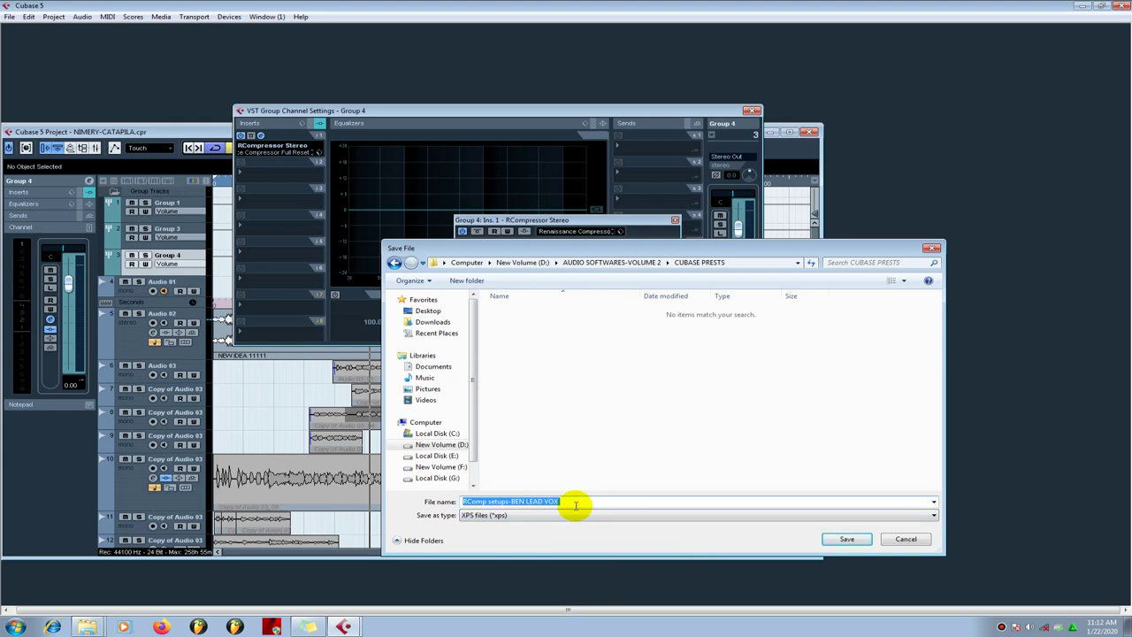
click(839, 538)
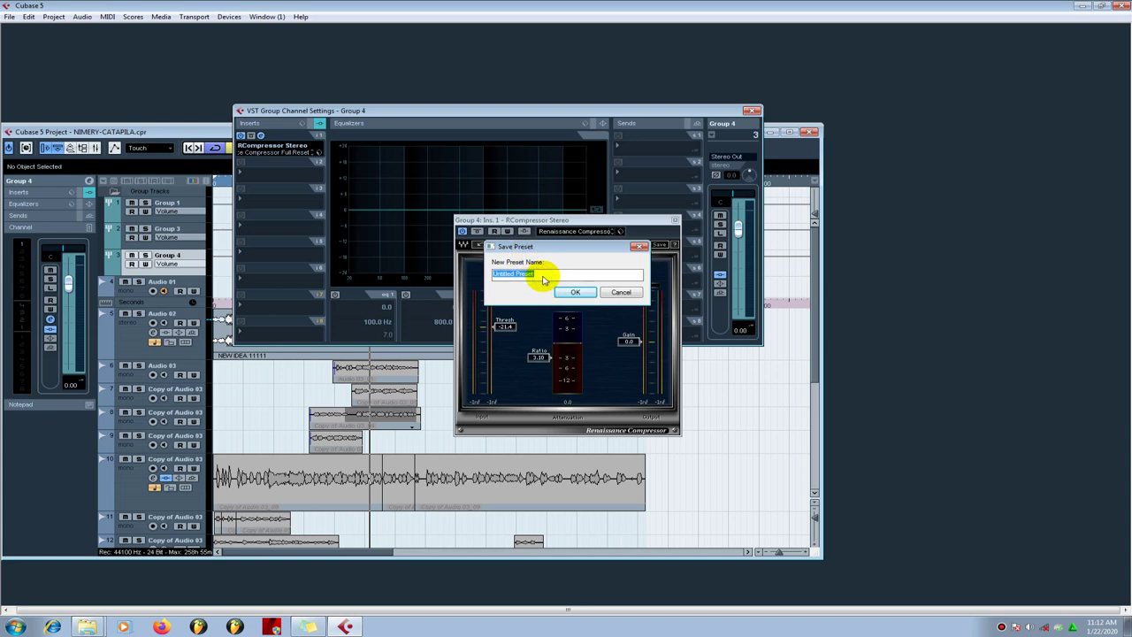
Paste the copied file name as the new preset name and confirm the preset.
right_click(544, 279)
click(571, 324)
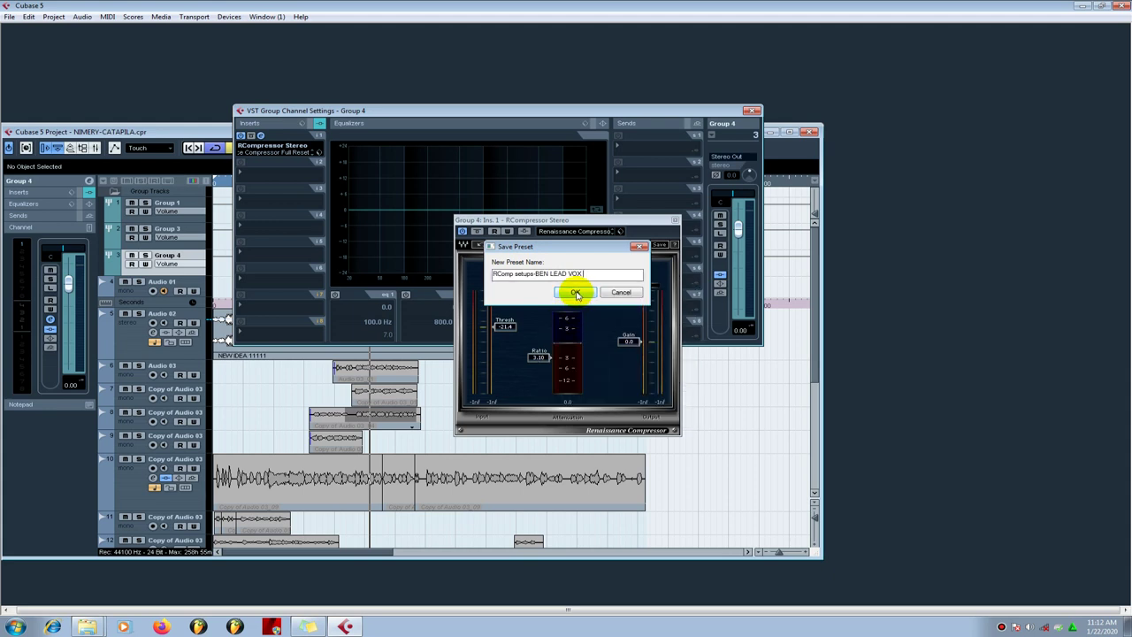
click(576, 292)
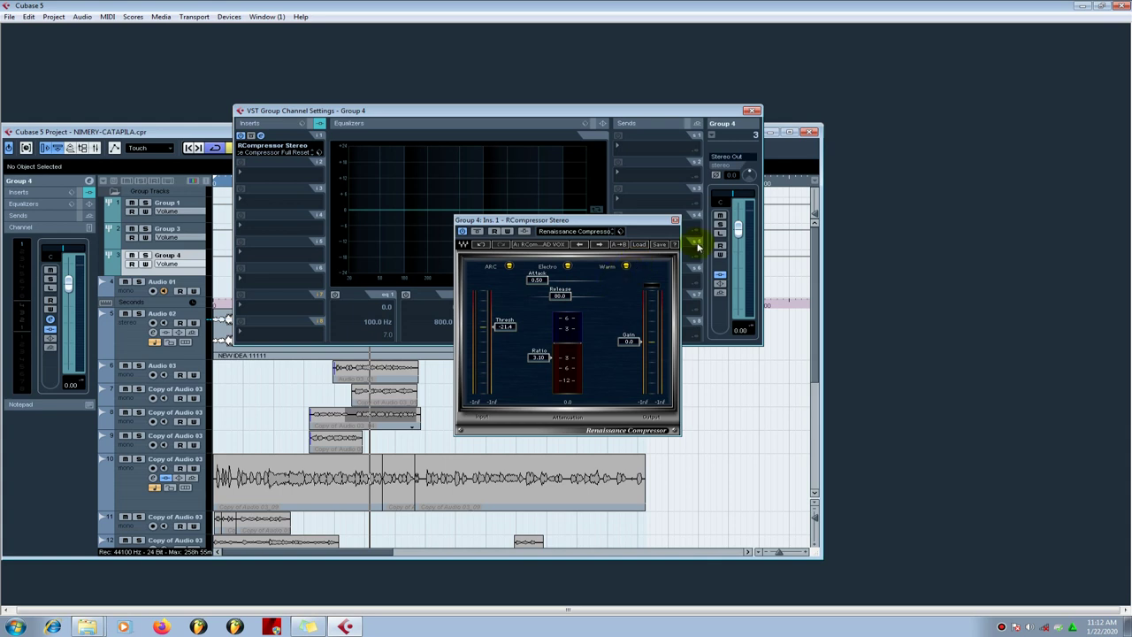
Try the factory presets Master Opto fat and Loud and proud on the compressor, and recall the saved lead vocal preset.
click(640, 246)
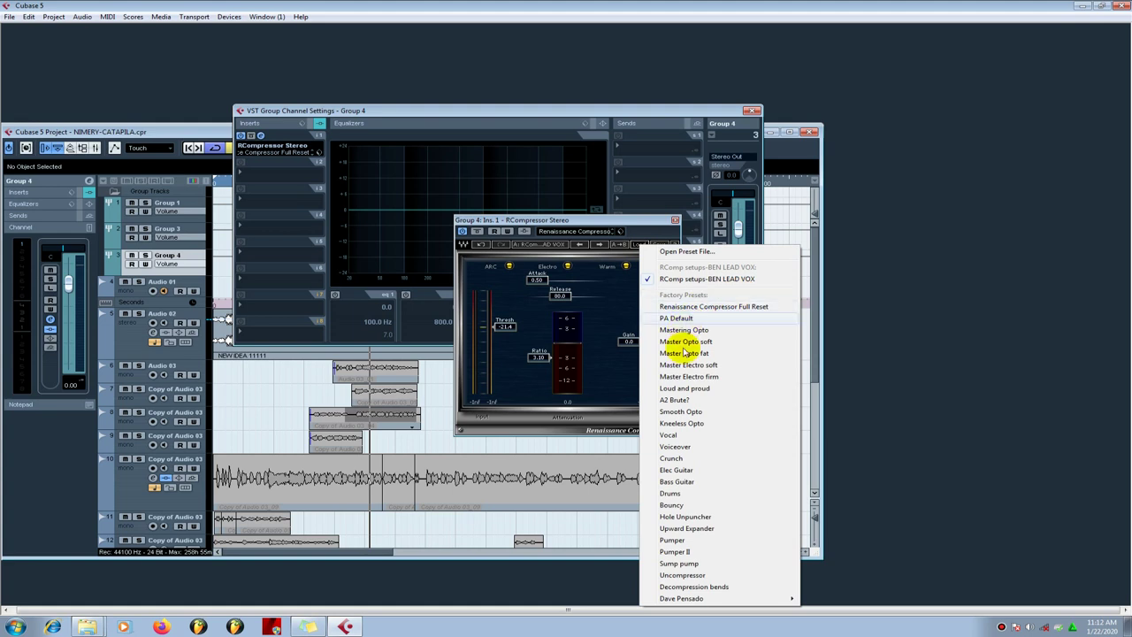
click(684, 353)
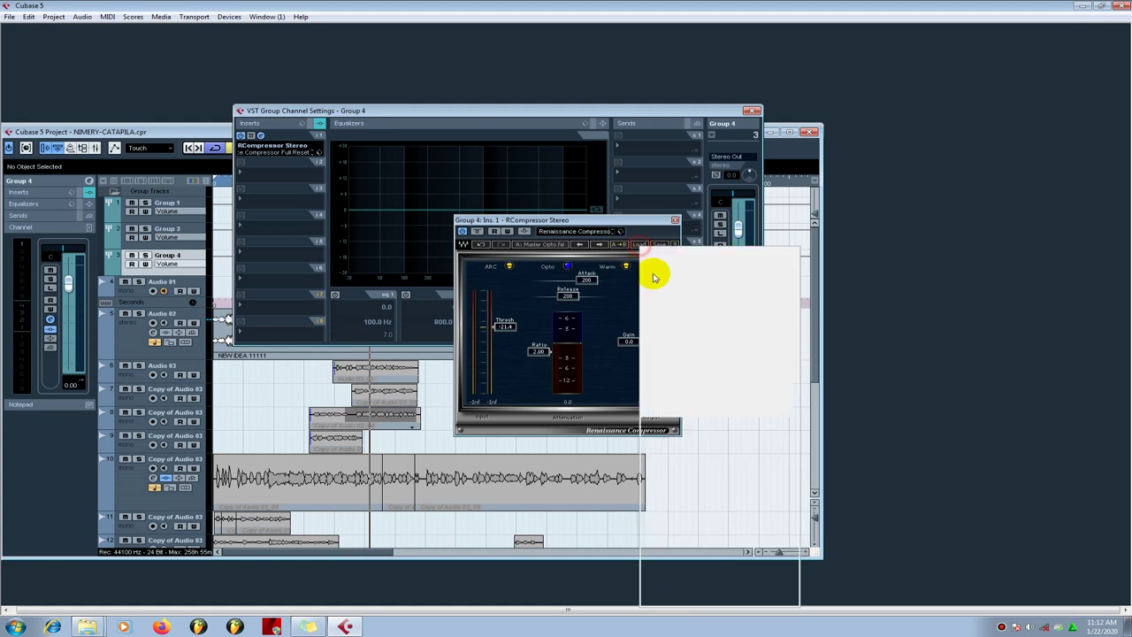
click(641, 246)
click(686, 390)
click(642, 246)
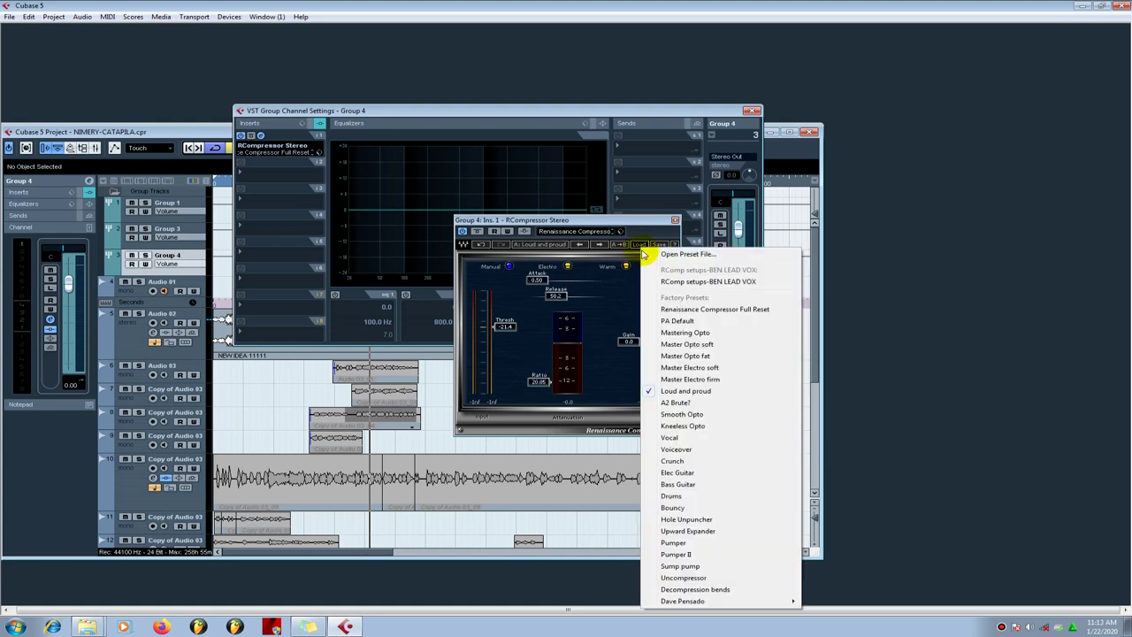
click(714, 282)
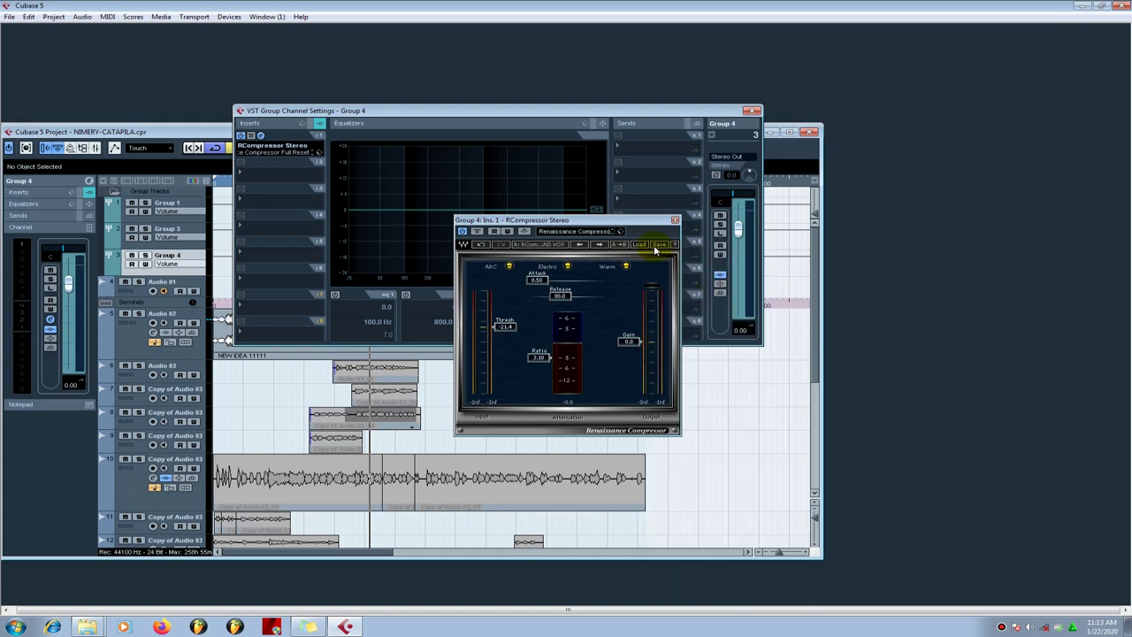
Load the saved lead vocal preset file from the CUBASE PRESTS folder into RCompressor and close the plug-in window.
click(640, 245)
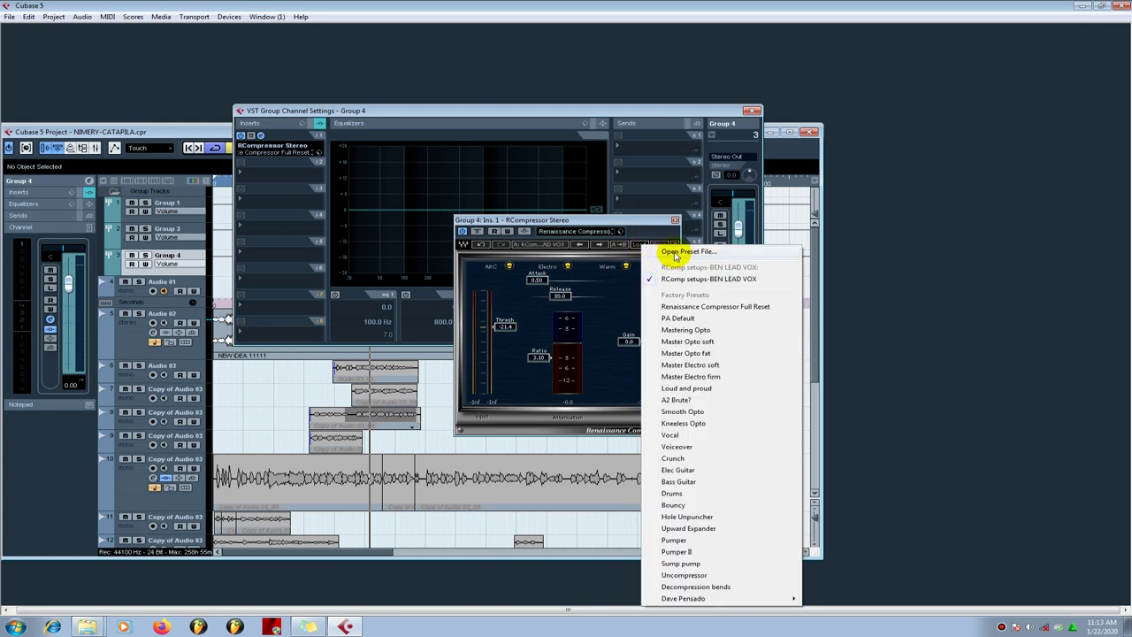
click(676, 253)
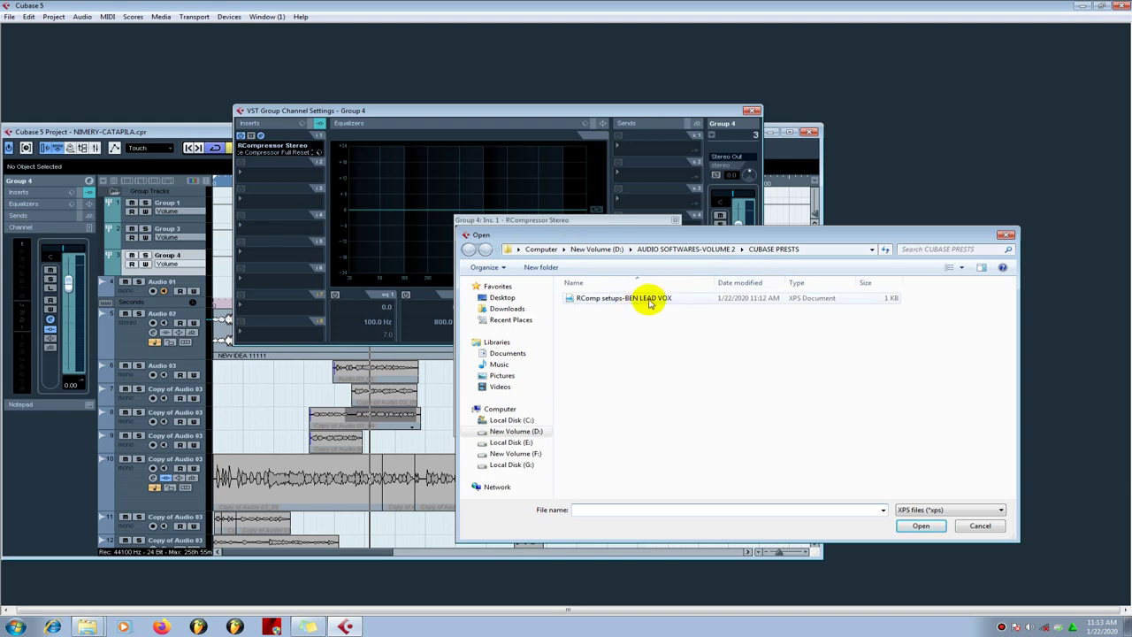
click(716, 248)
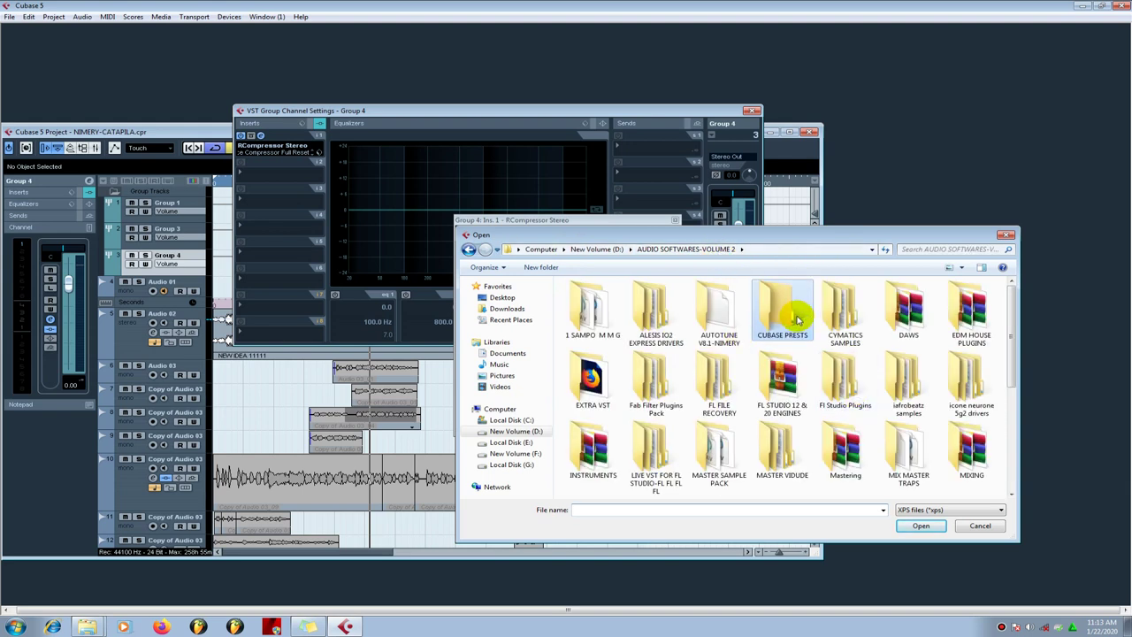
double_click(796, 317)
double_click(666, 298)
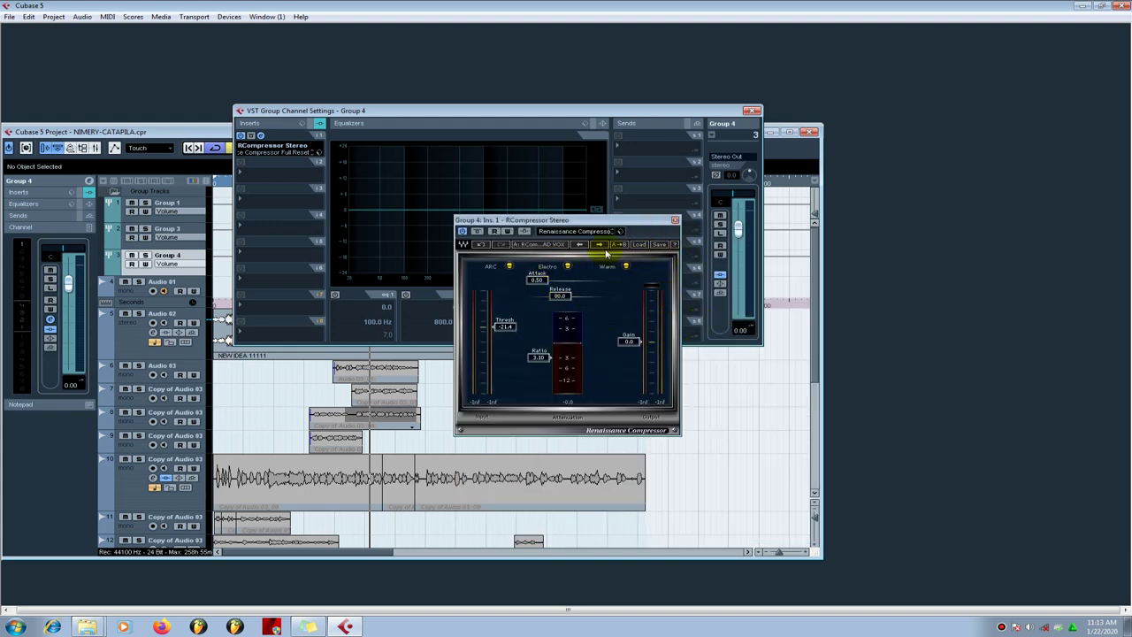
click(674, 221)
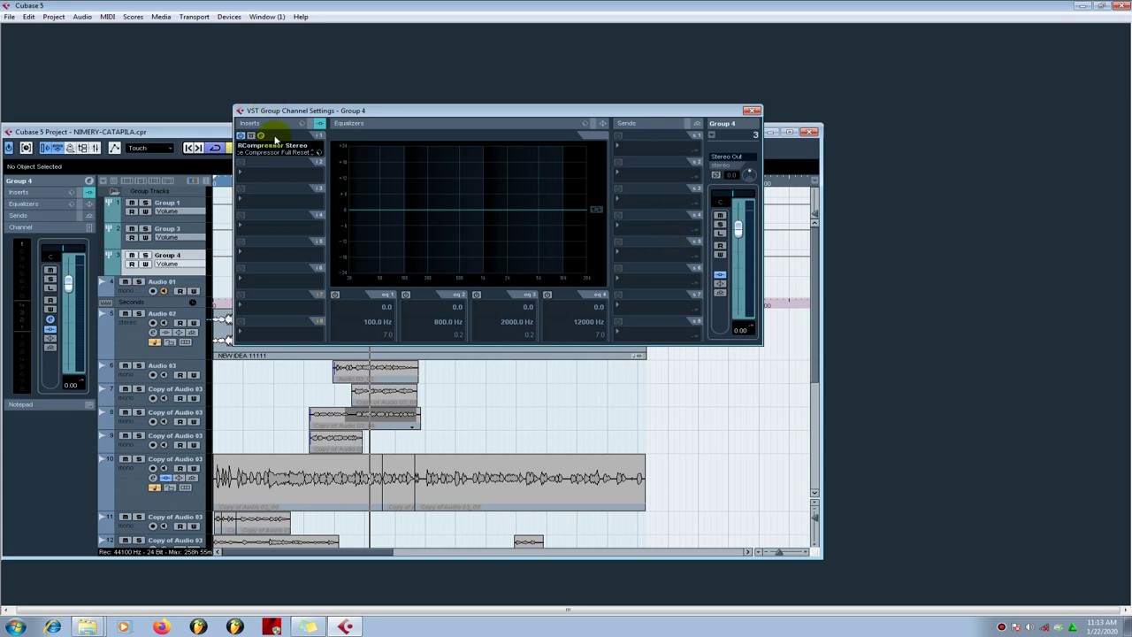
Load the DeEsser dynamics plug-in into Group 4's second insert slot and close its window.
click(267, 172)
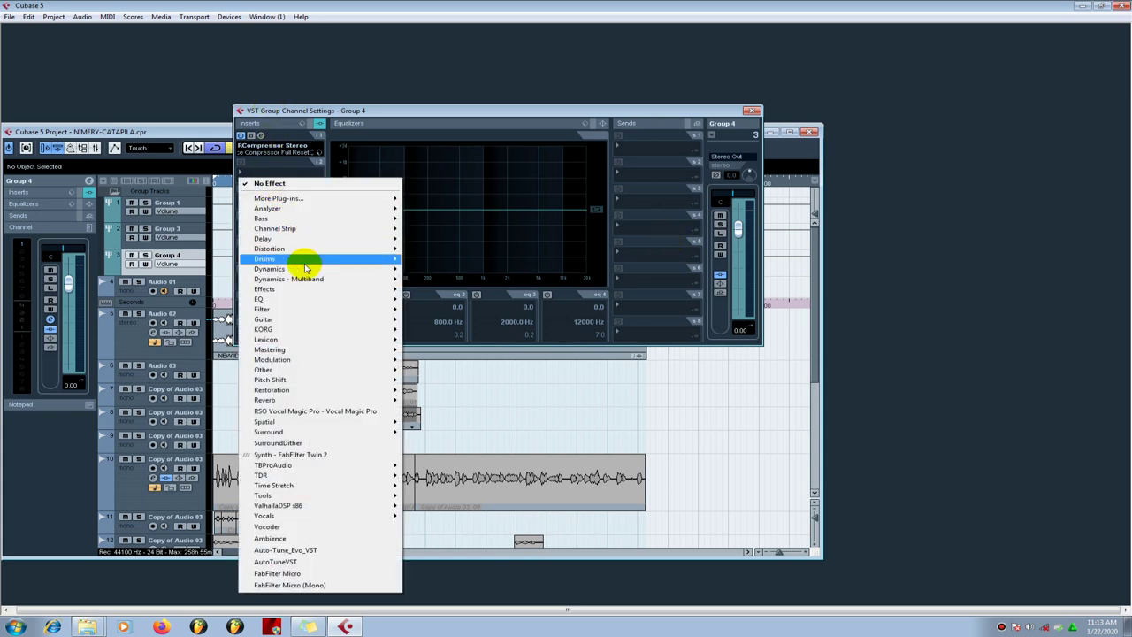
click(394, 118)
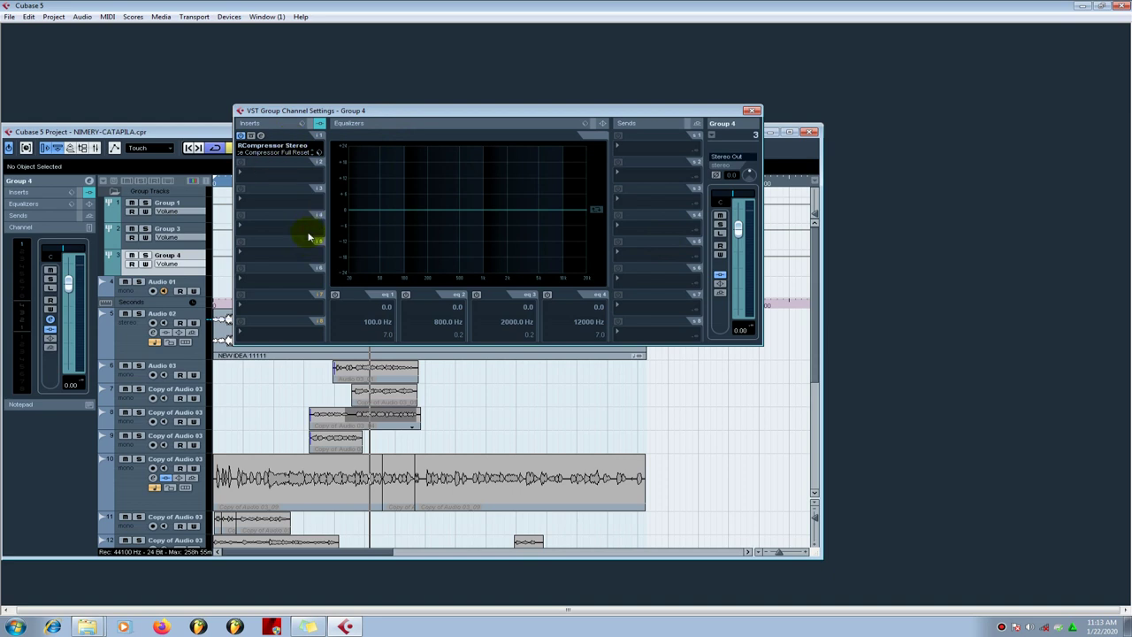
click(287, 178)
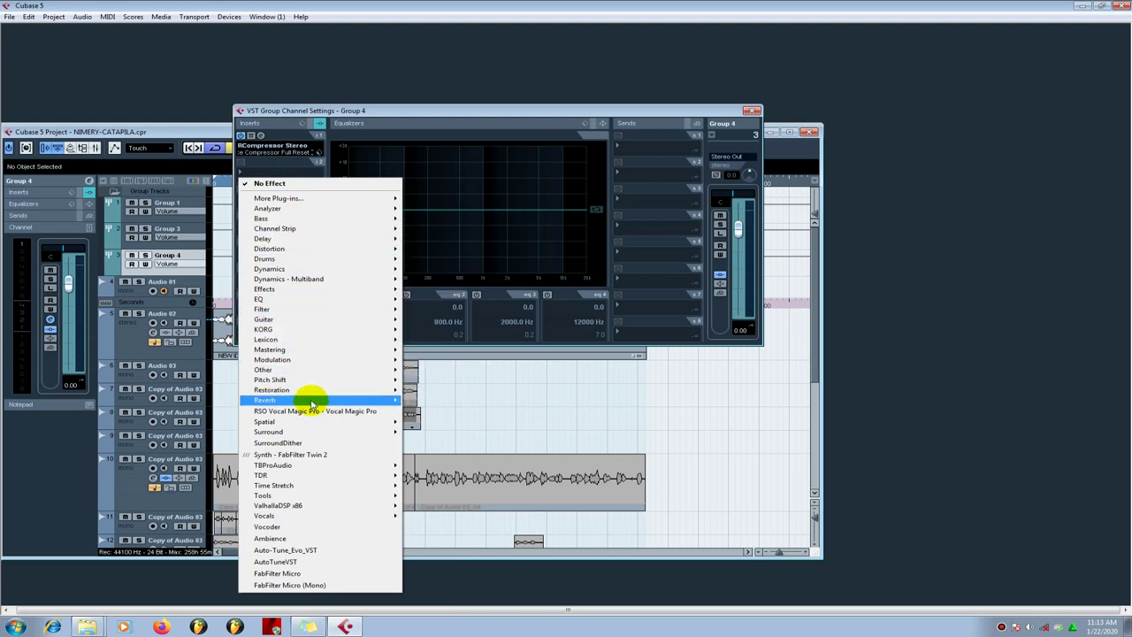
mouse_move(292, 268)
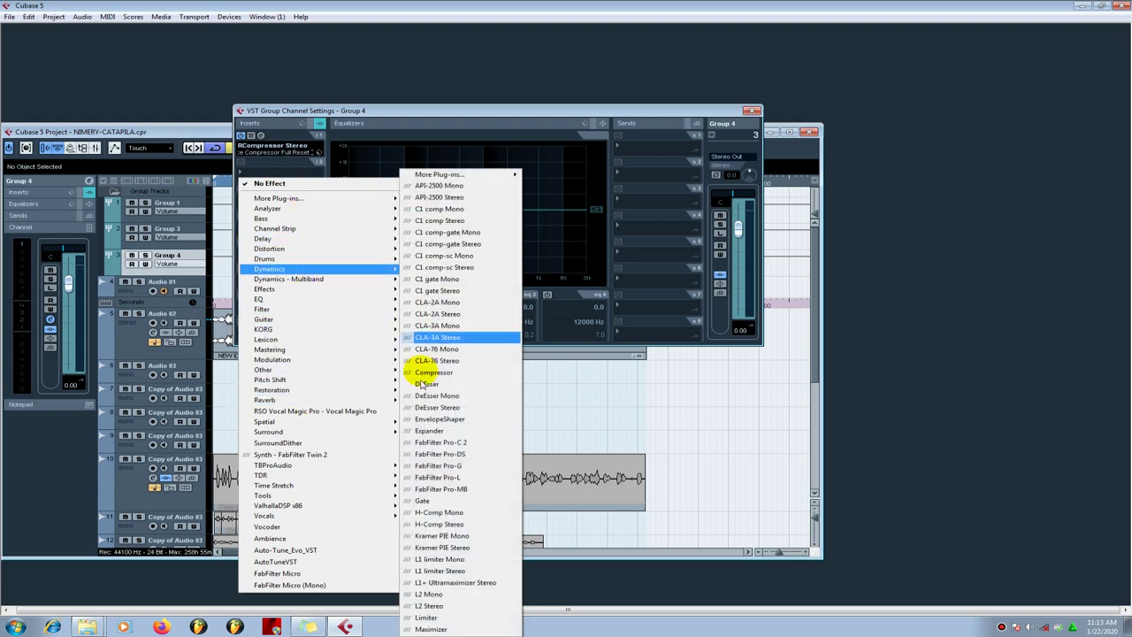
click(423, 387)
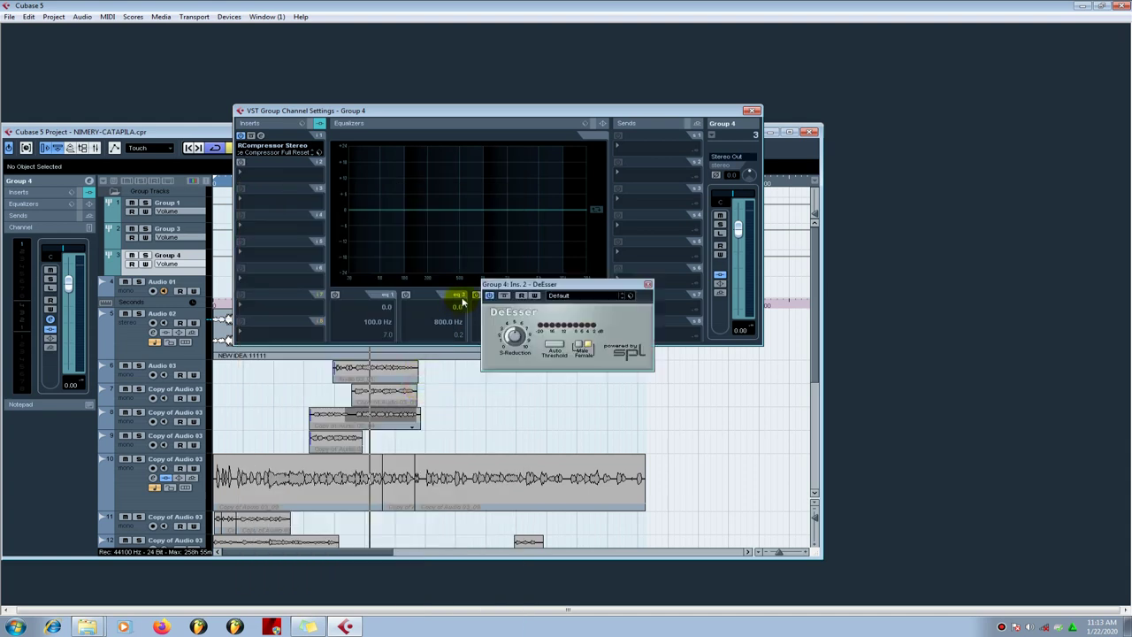
click(649, 284)
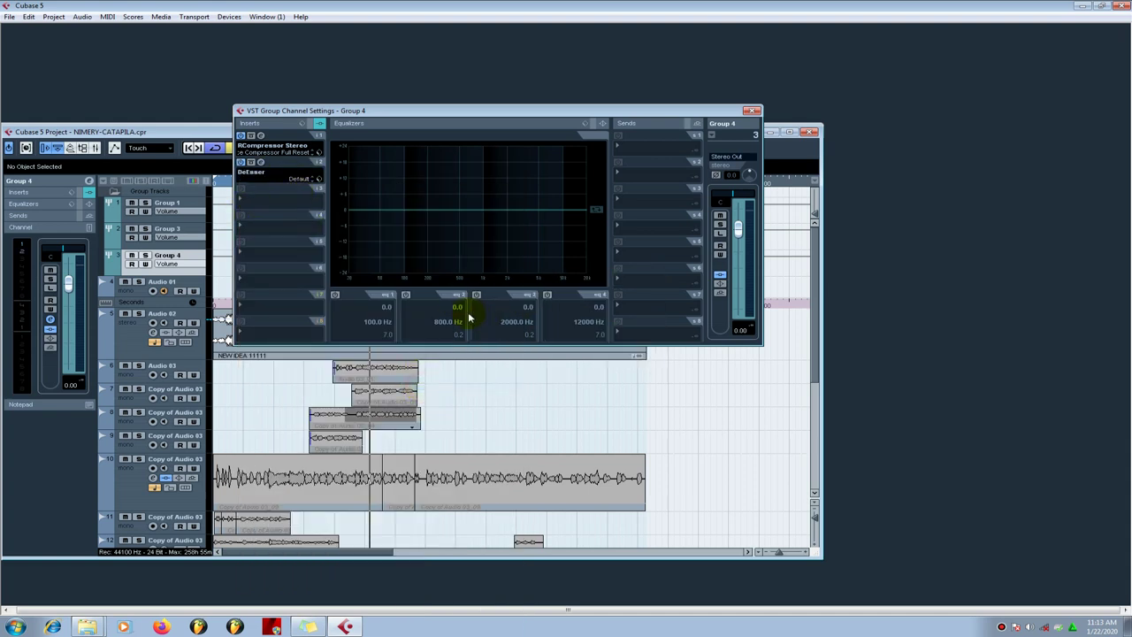
Enable EQ band 1 on Group 4 with gain -24.0 and Q 0.0, and enable band 2 with gain -1.0.
click(335, 295)
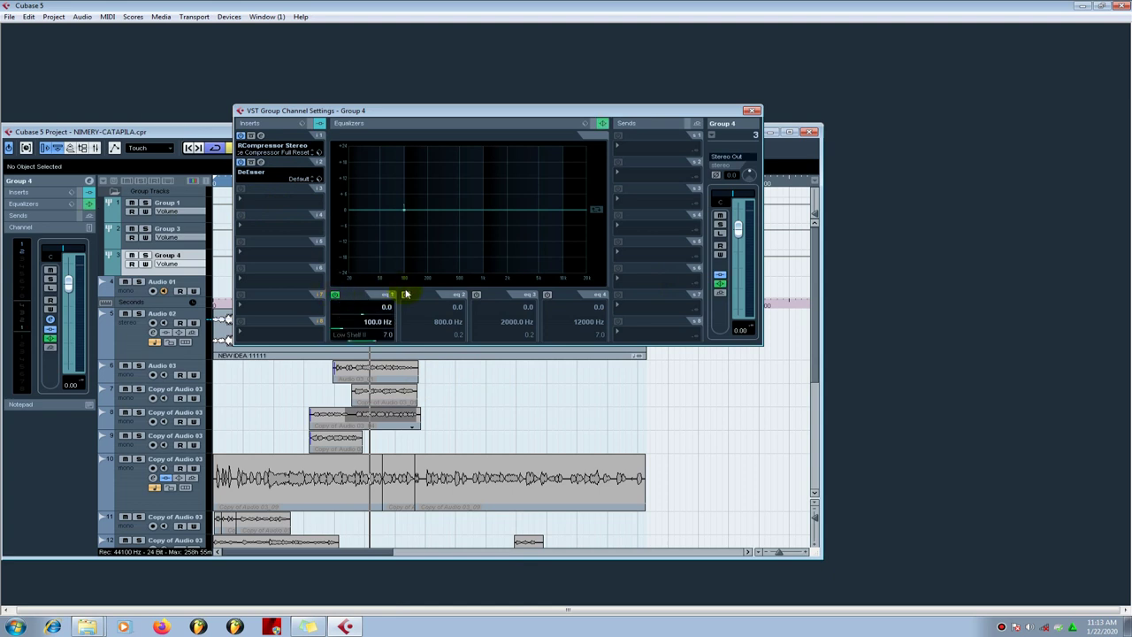
drag(360, 316, 392, 343)
click(407, 297)
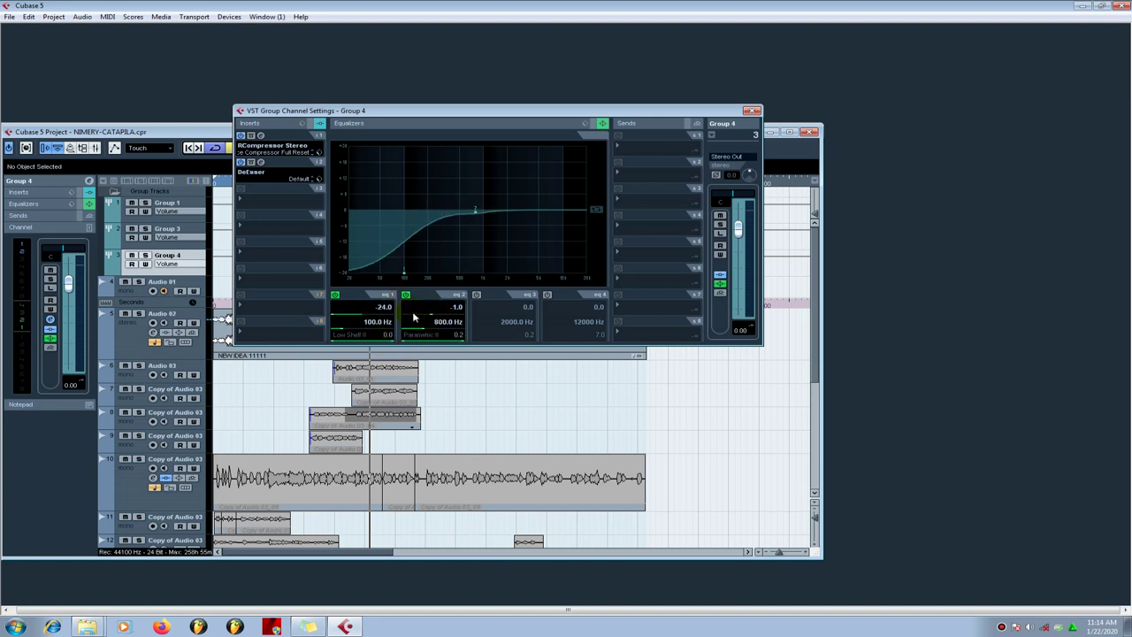
Enable EQ band 4 on Group 4 and set its gain to 0.9 and its frequency to 827.2 Hz.
click(547, 296)
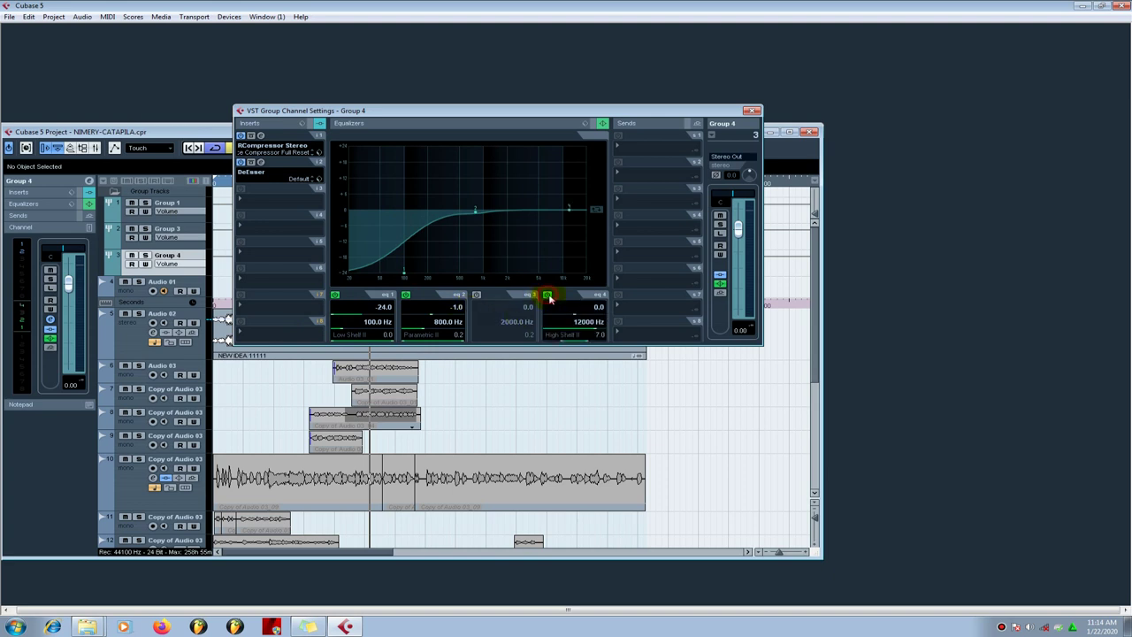
scroll(576, 318, up, 5)
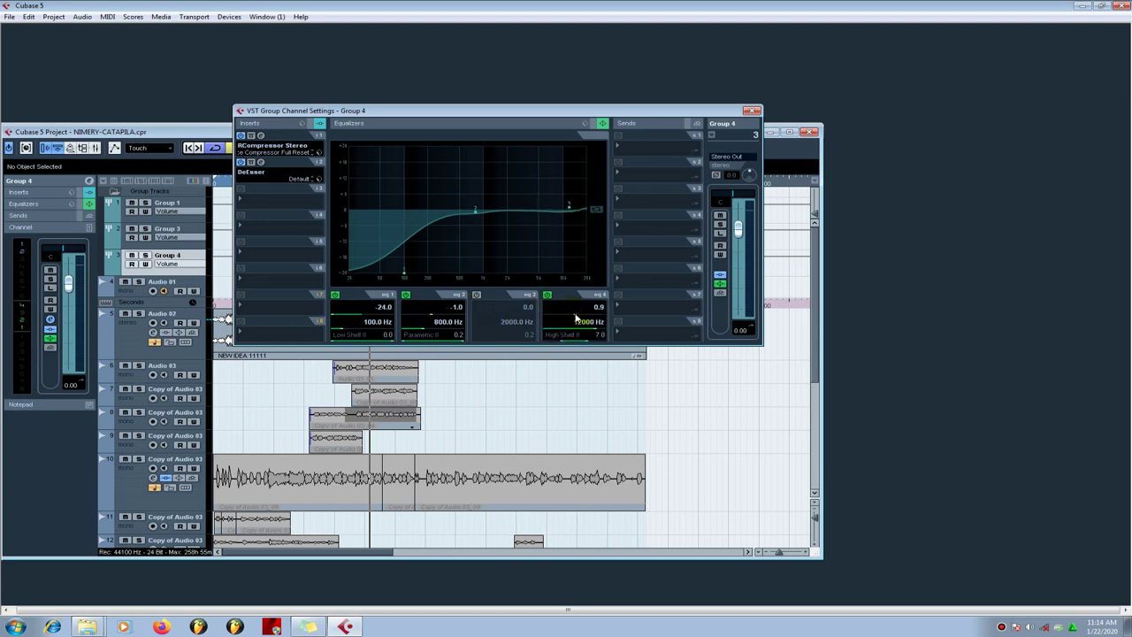
drag(598, 334, 566, 324)
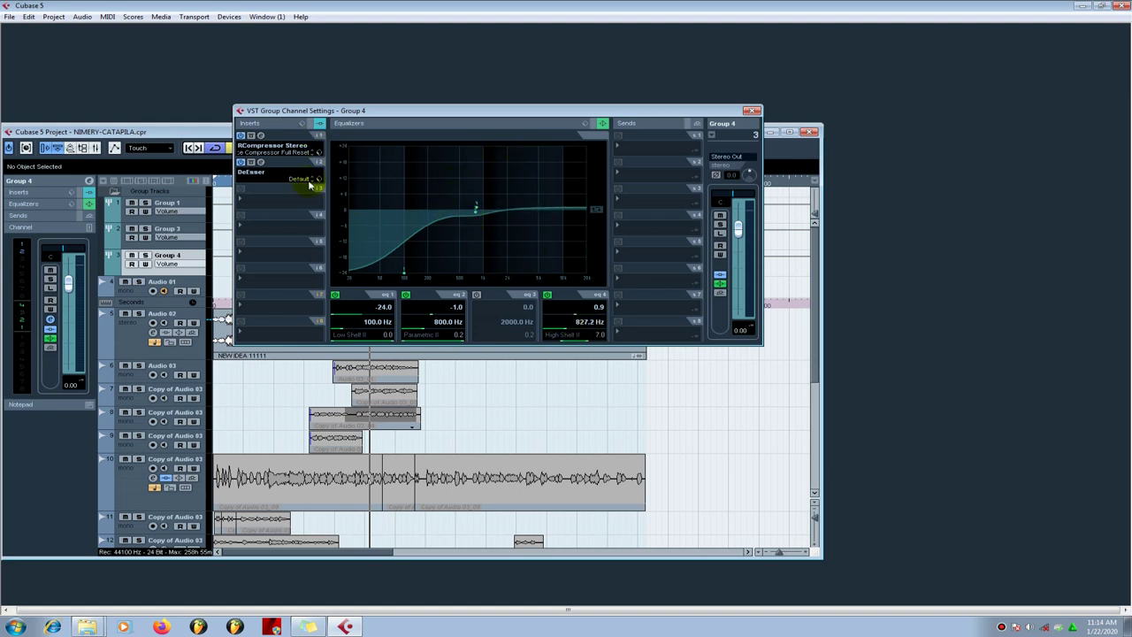
Load the Chorus modulation plug-in into Group 4's third insert slot and close its window.
click(262, 203)
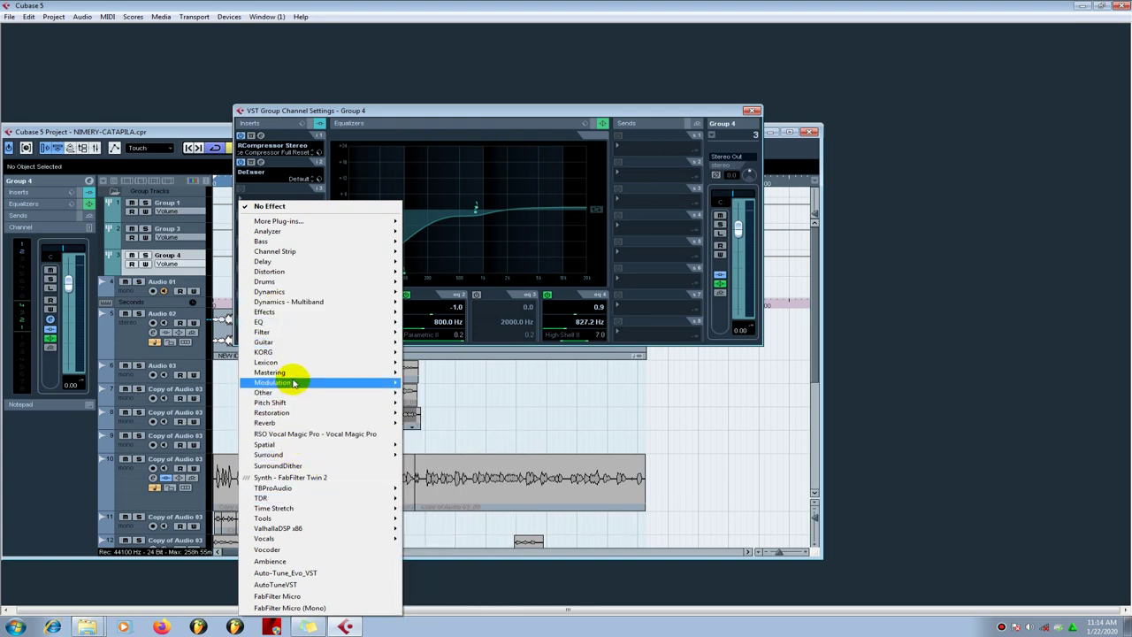
mouse_move(295, 383)
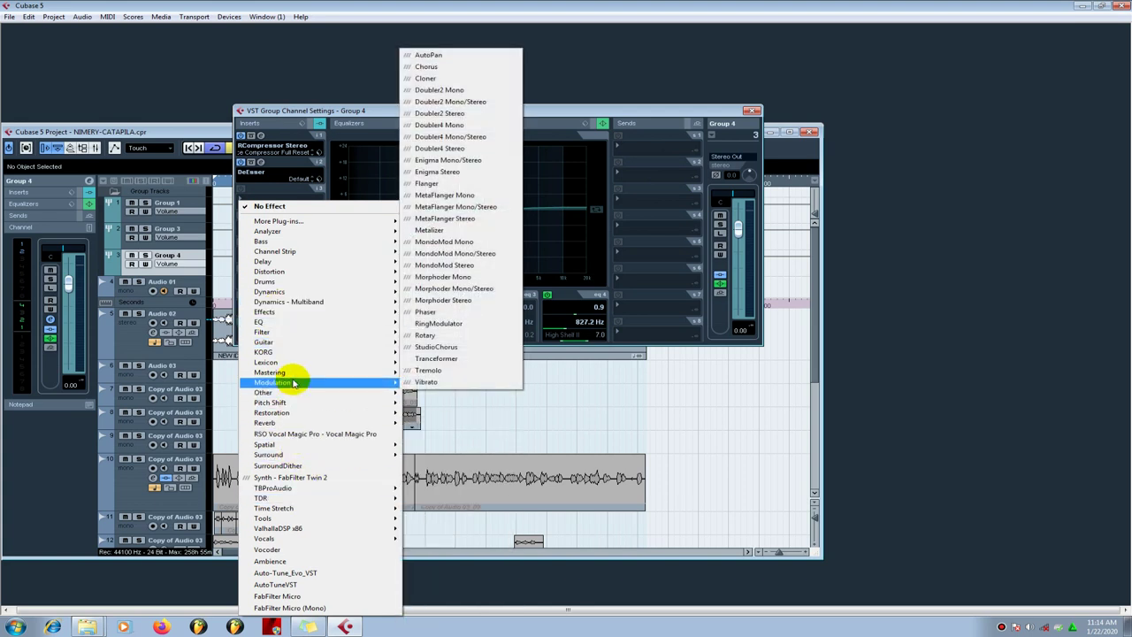
click(446, 66)
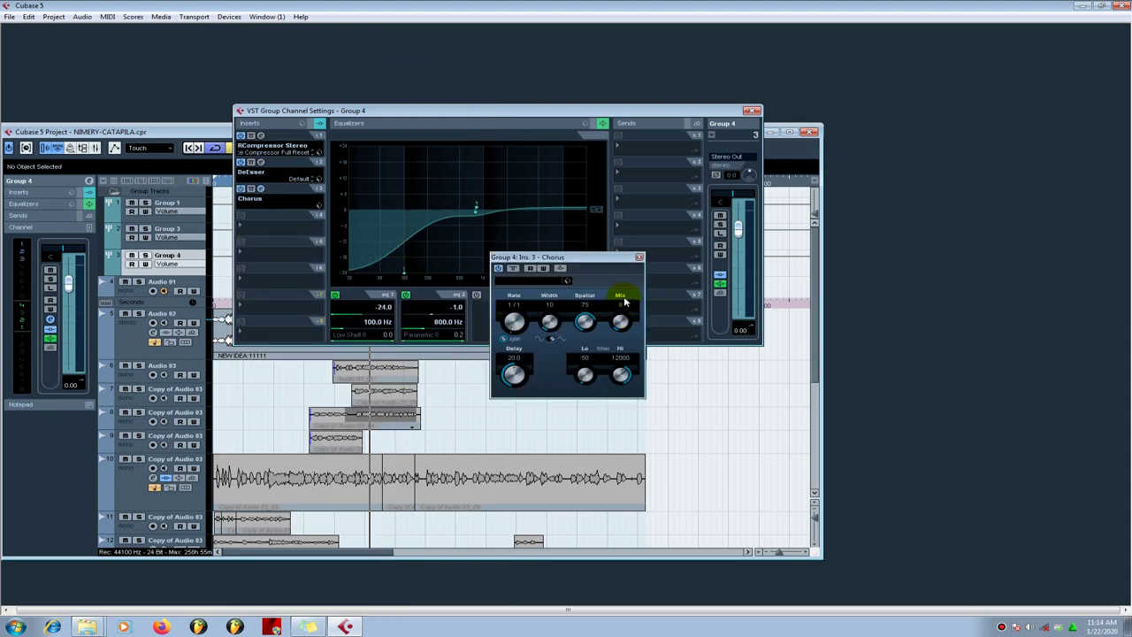
click(638, 256)
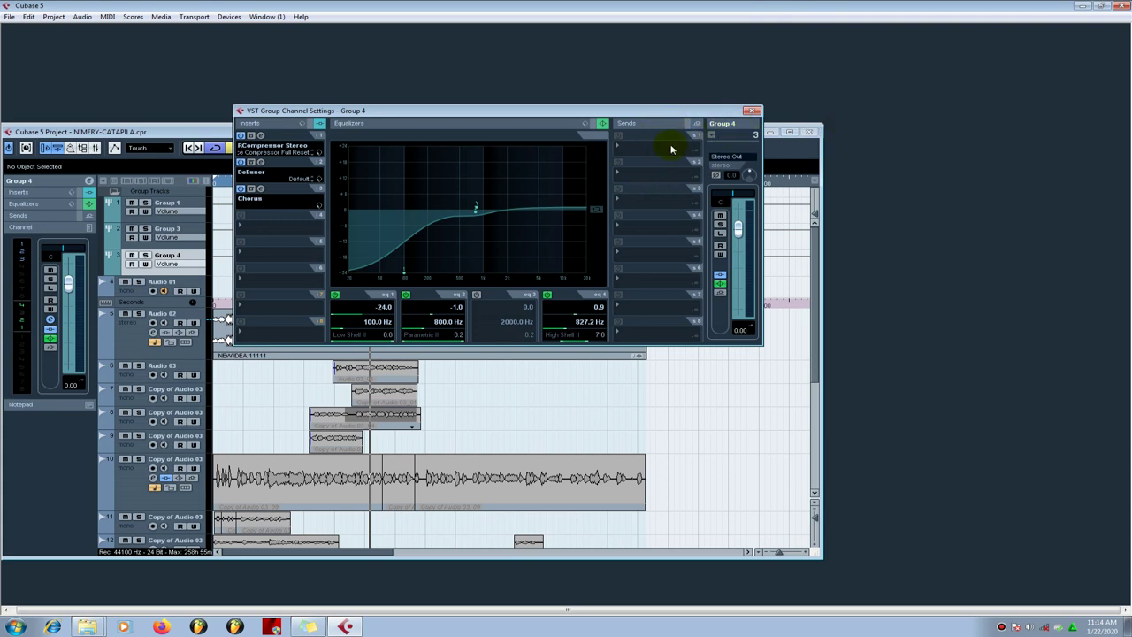
Maximize the project window, add a stereo FX channel track with the Reverb A effect, and close the plug-in window.
click(792, 133)
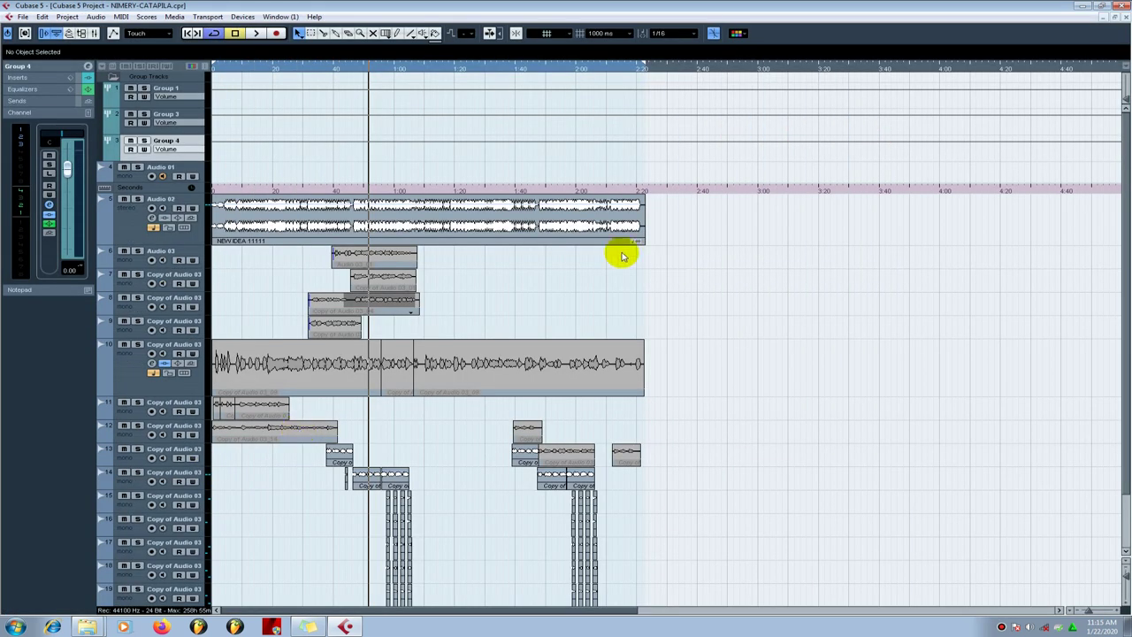
right_click(177, 156)
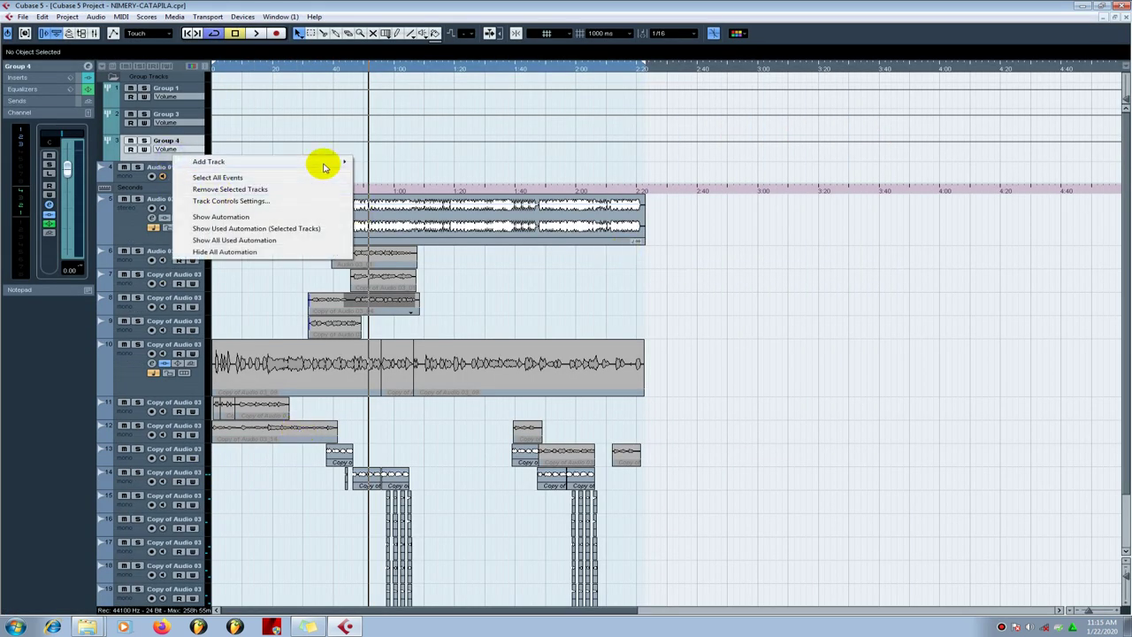
mouse_move(323, 168)
click(404, 213)
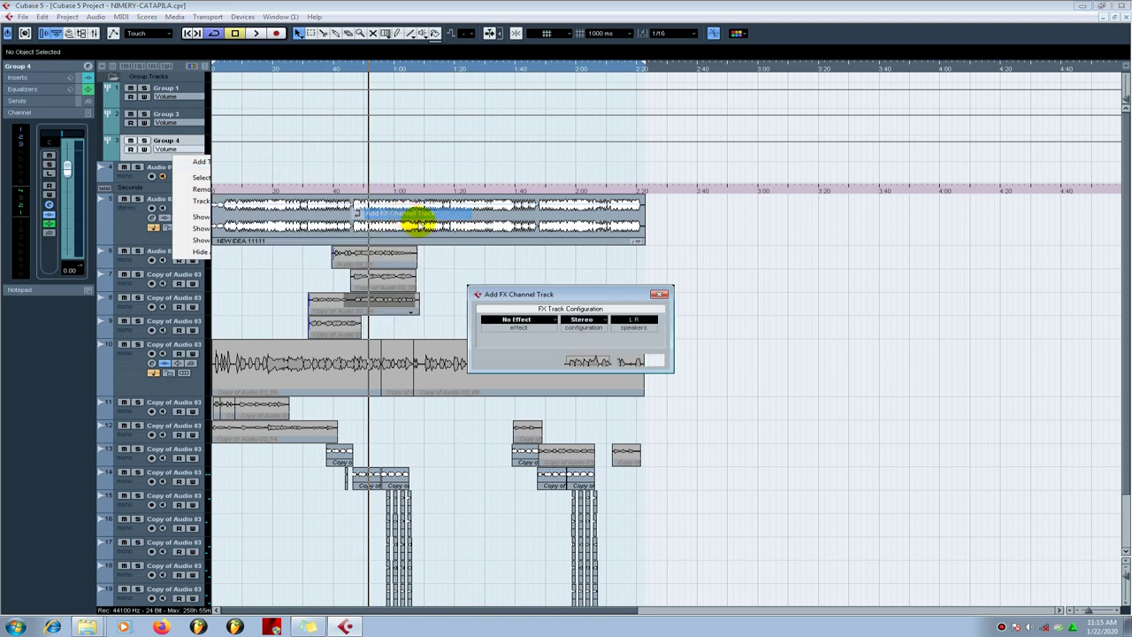
click(548, 320)
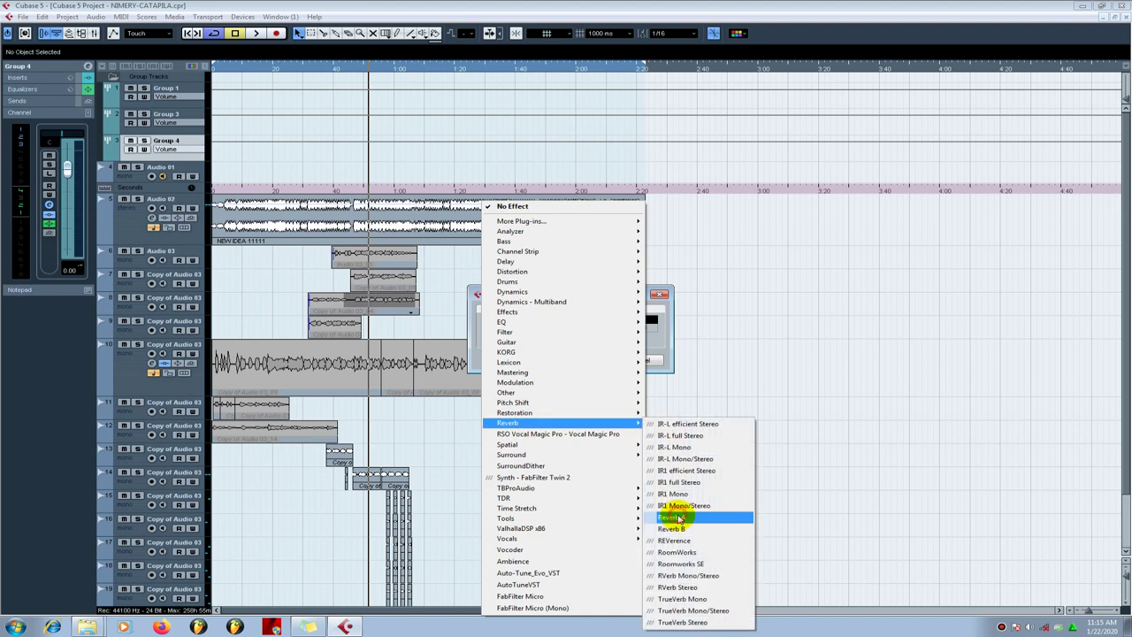
click(679, 515)
click(587, 359)
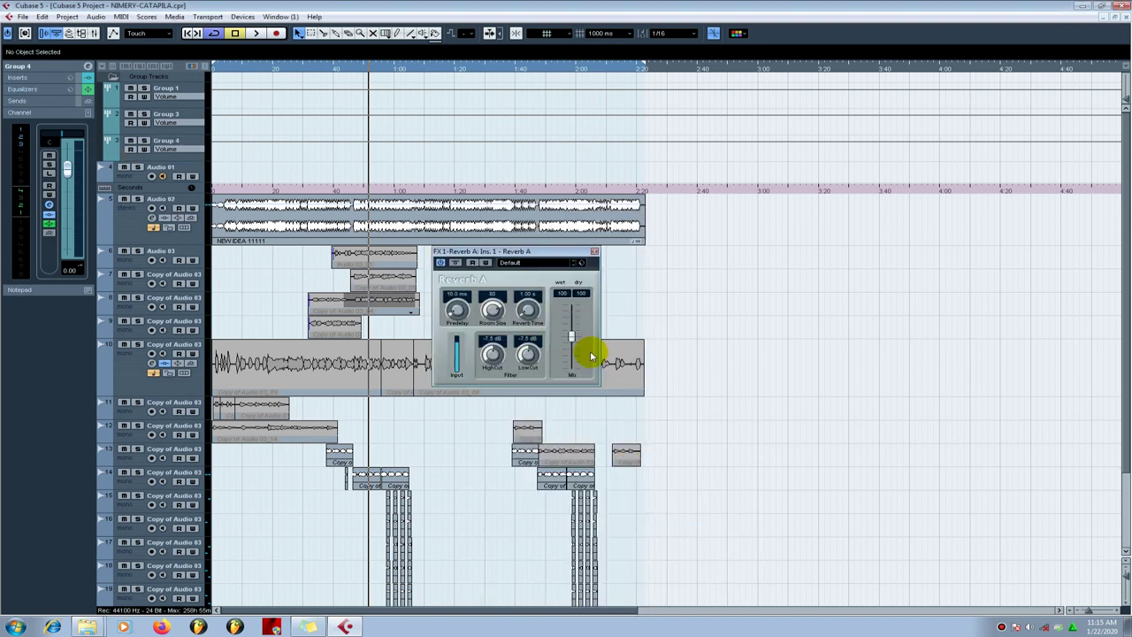
click(593, 252)
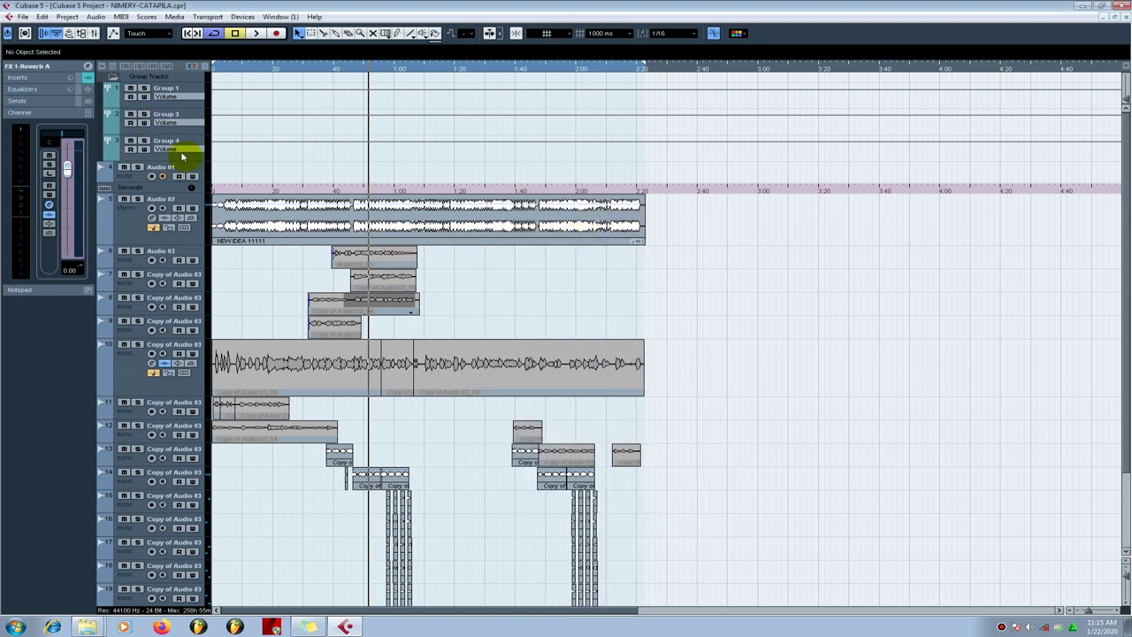
Assign Group 4's first send to FX 1-Reverb A, activate it and set the send level to -12.00.
click(192, 139)
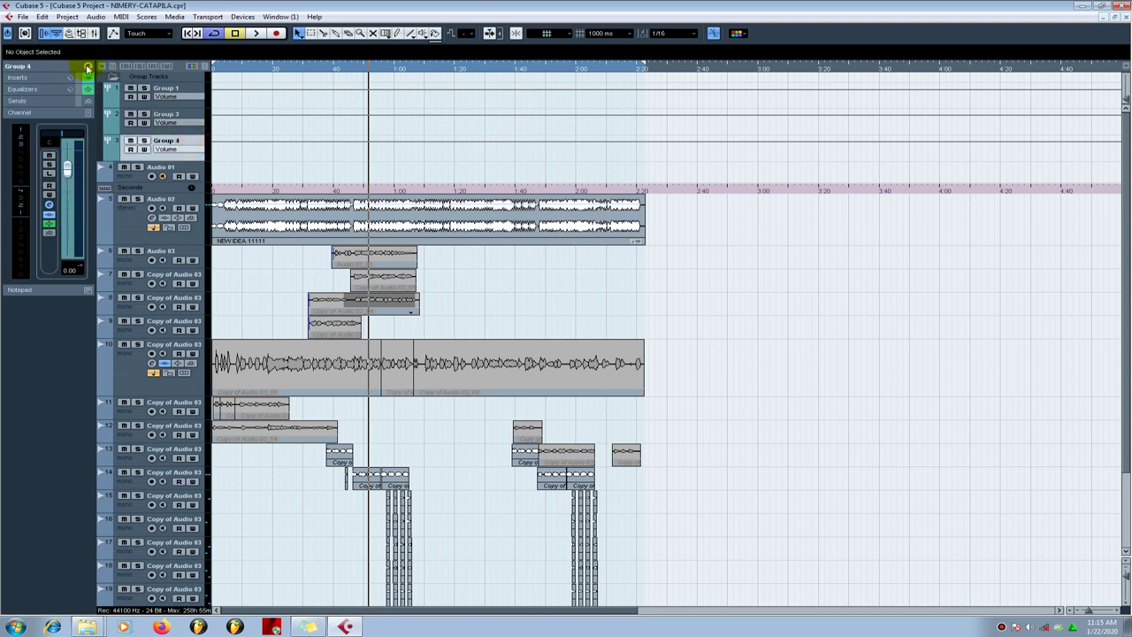
click(88, 67)
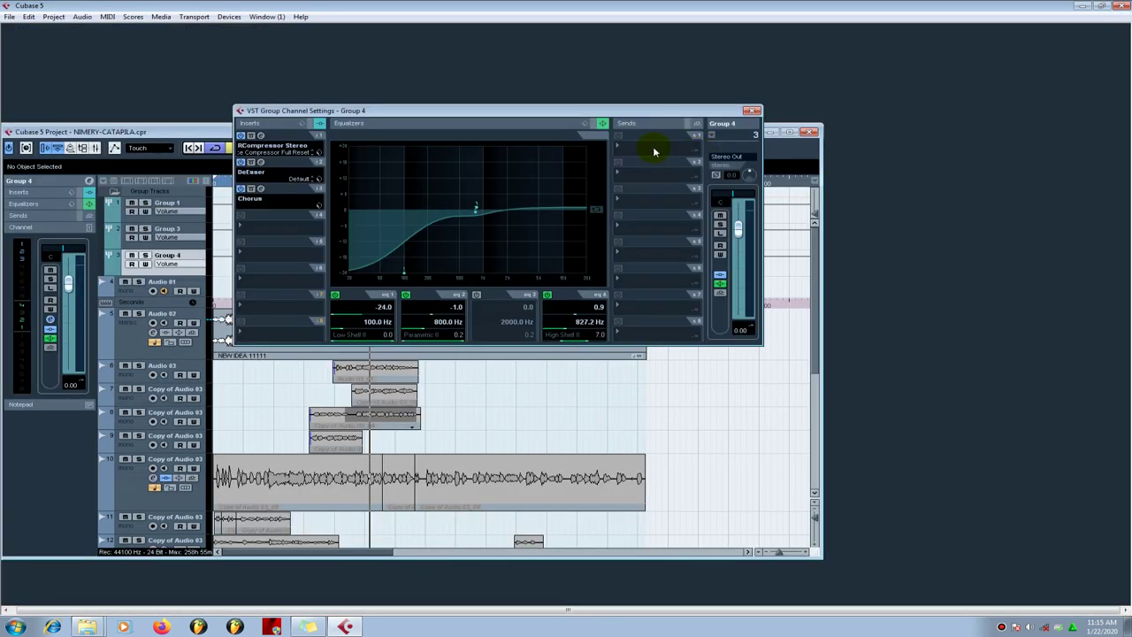
click(653, 148)
click(650, 172)
click(617, 138)
click(618, 138)
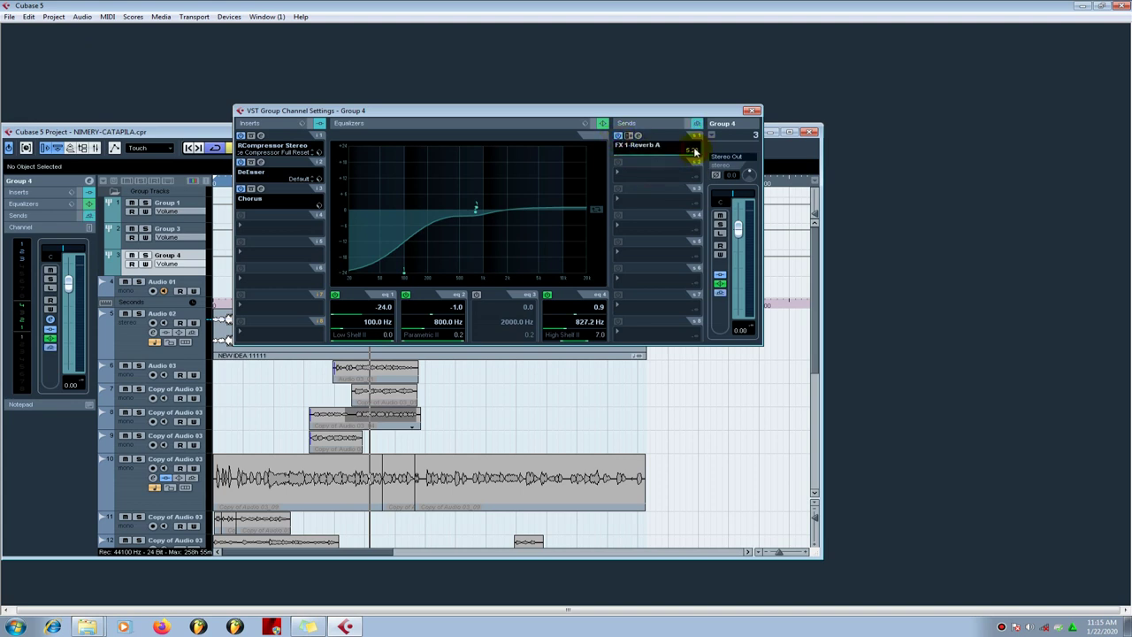
drag(696, 152, 696, 151)
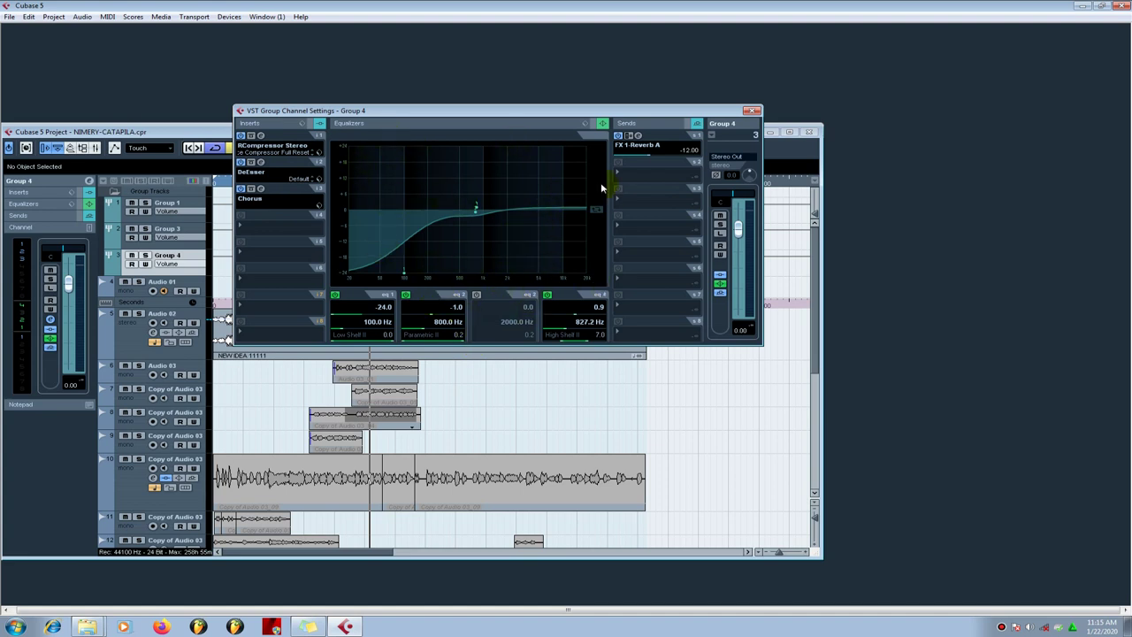
Save Group 4's equalizer settings as a preset named BEN EQ and recall it from the preset list.
click(586, 127)
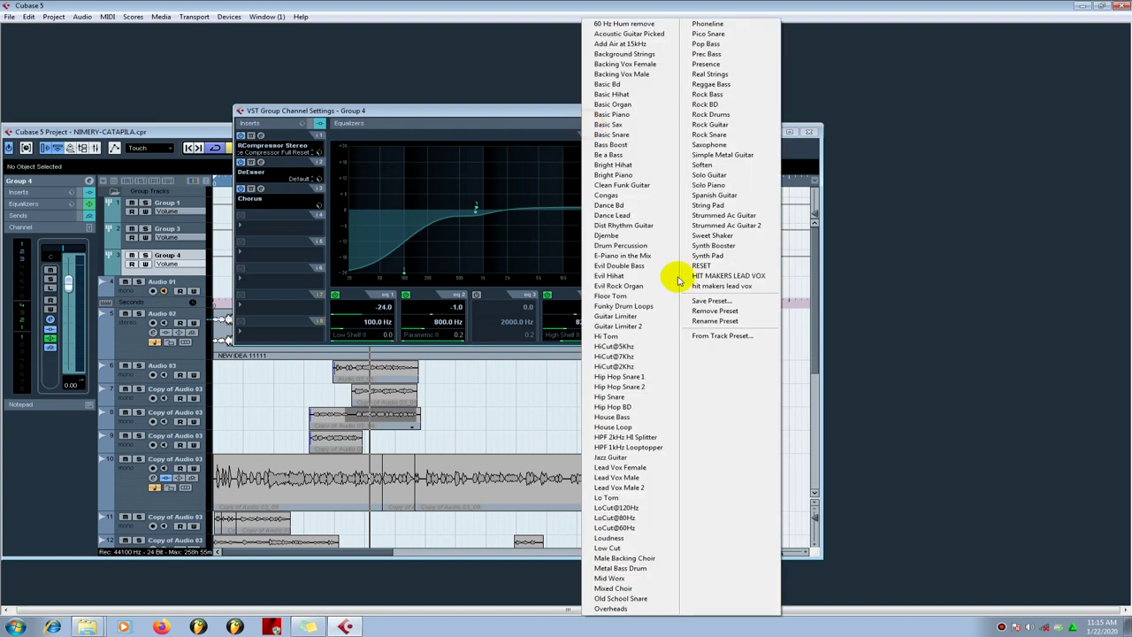
click(727, 301)
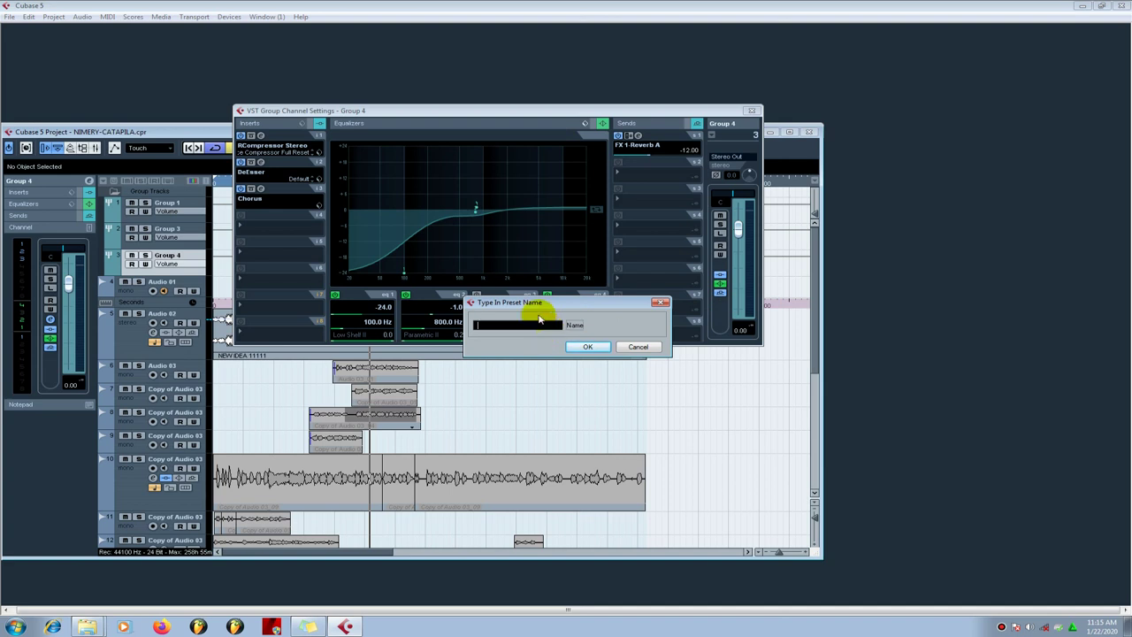
text(BEN EQ)
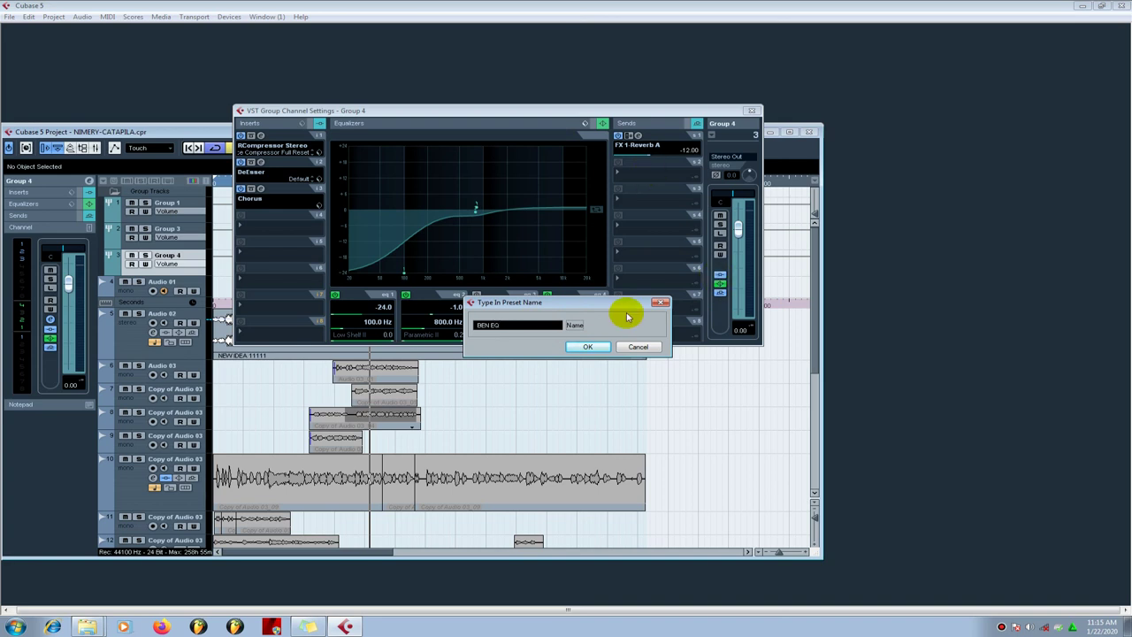
click(587, 347)
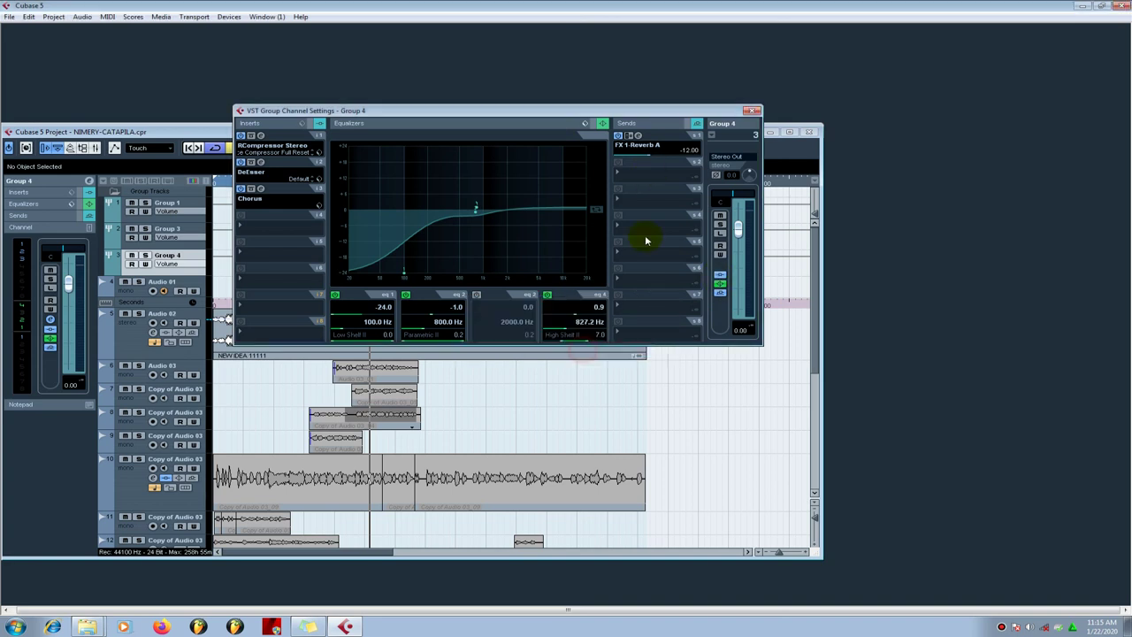
click(586, 123)
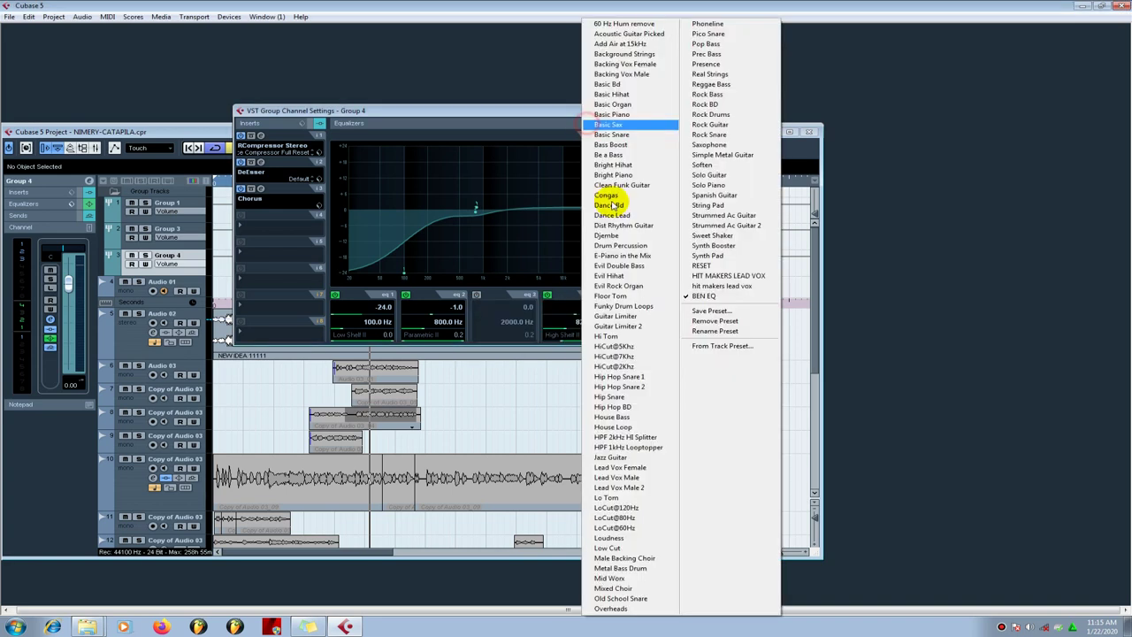
click(730, 298)
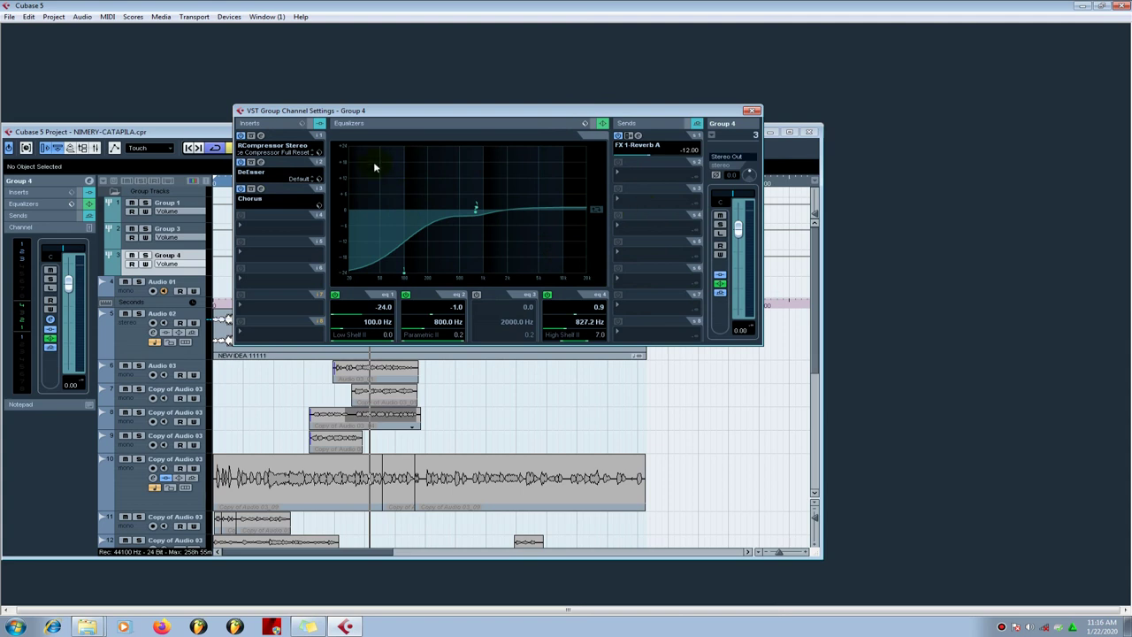
click(722, 215)
click(722, 215)
right_click(285, 133)
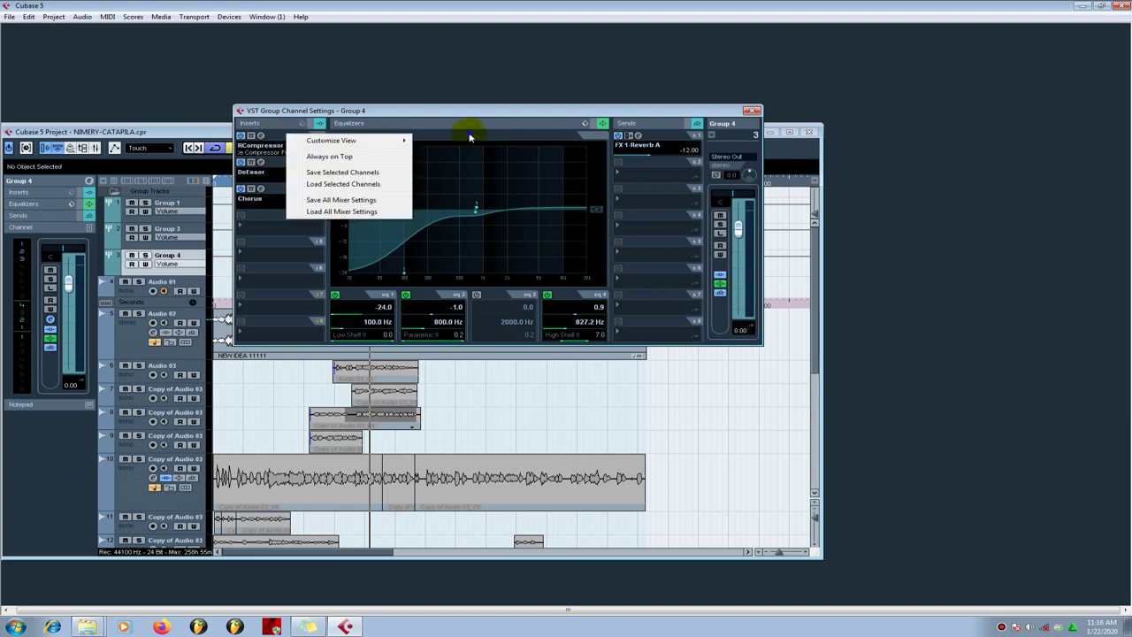
right_click(471, 138)
right_click(508, 295)
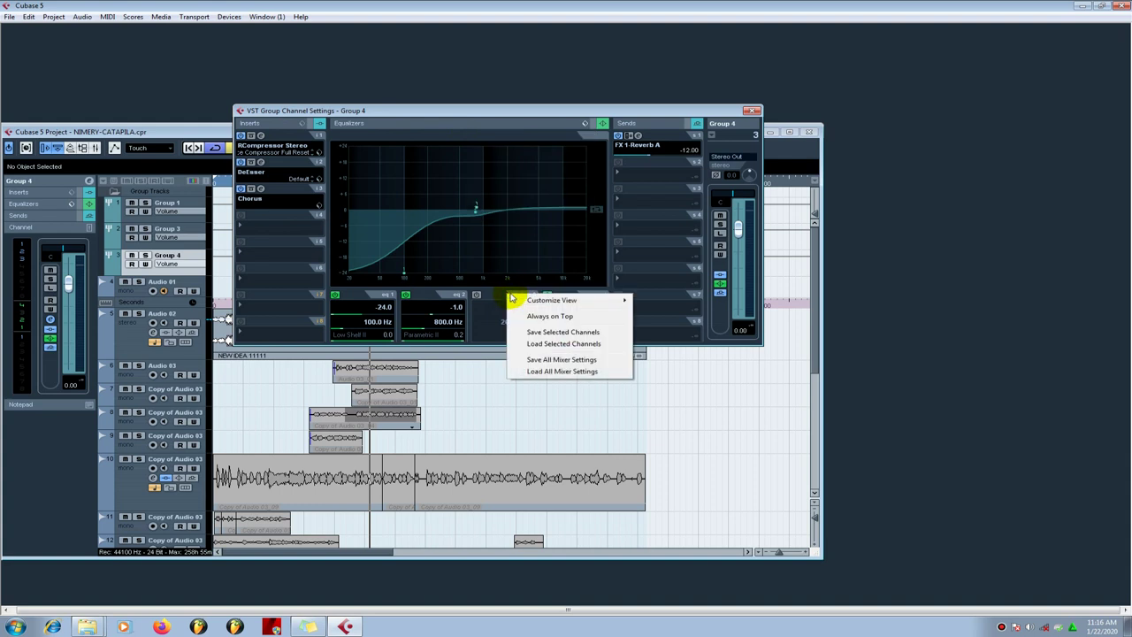
right_click(656, 241)
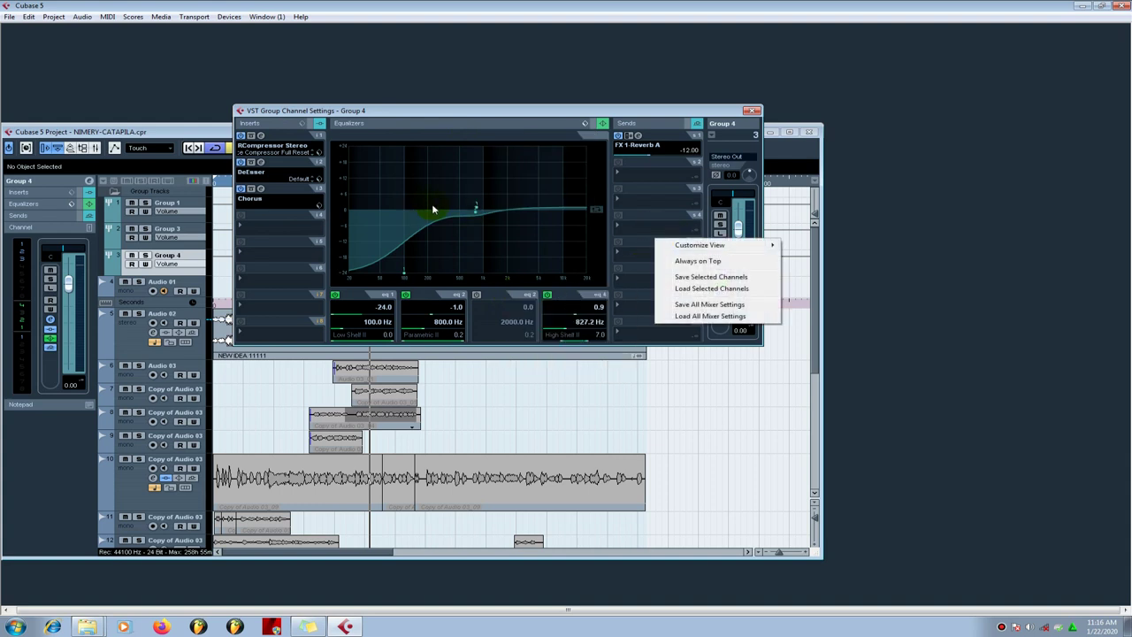
Save the selected Group 4 channel's settings as BENI LEAD VOX in the CUBASE mixing presets folder.
right_click(295, 137)
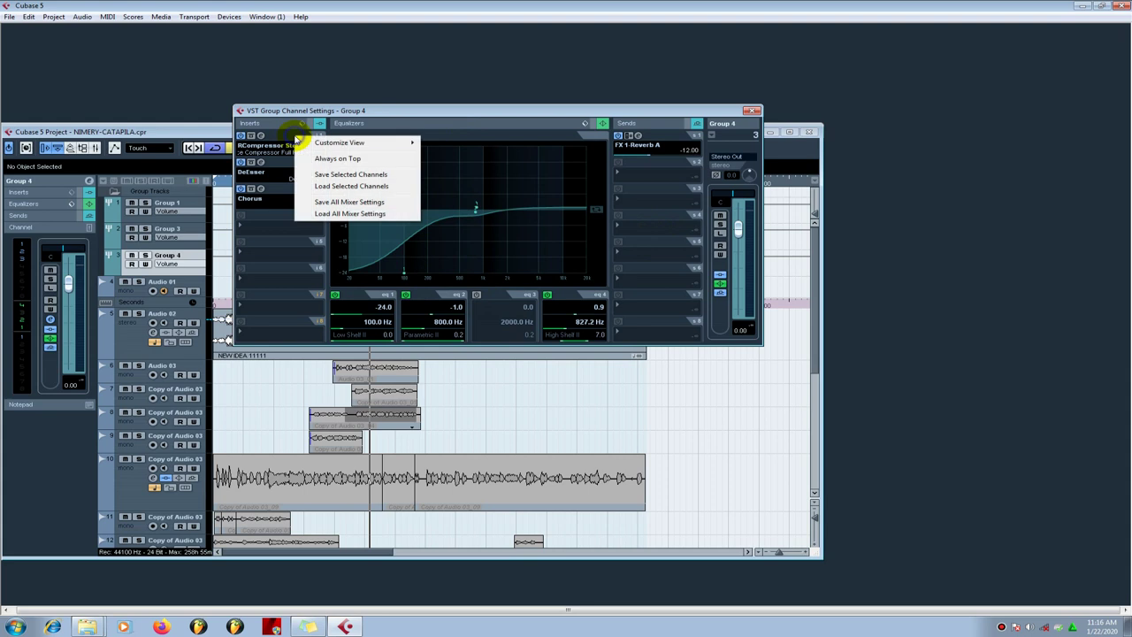
click(359, 175)
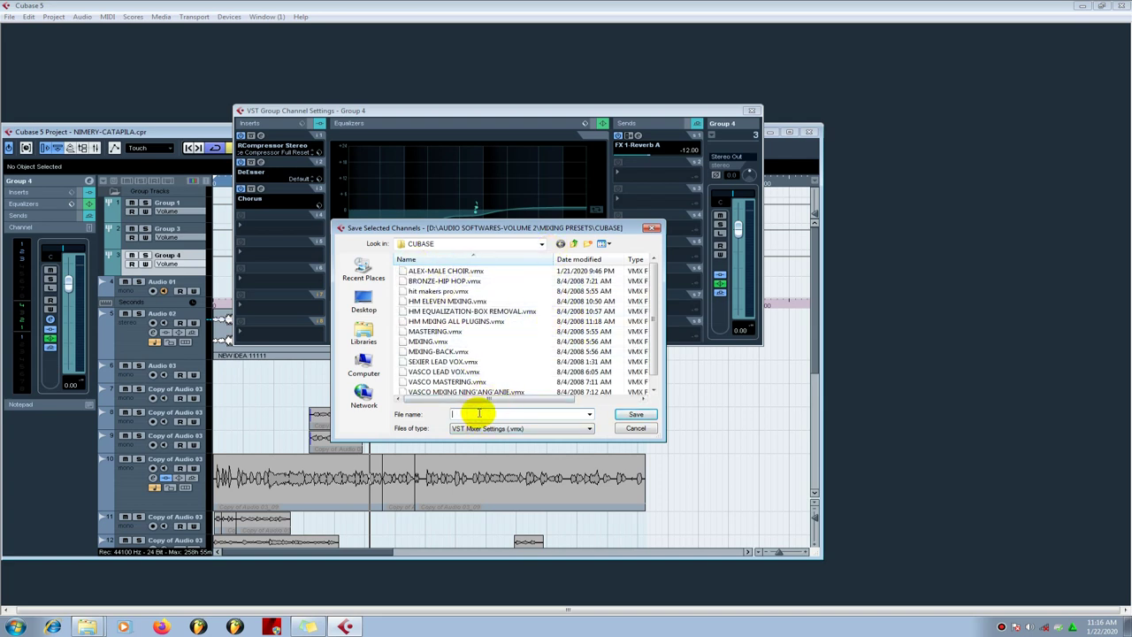
text(BENI)
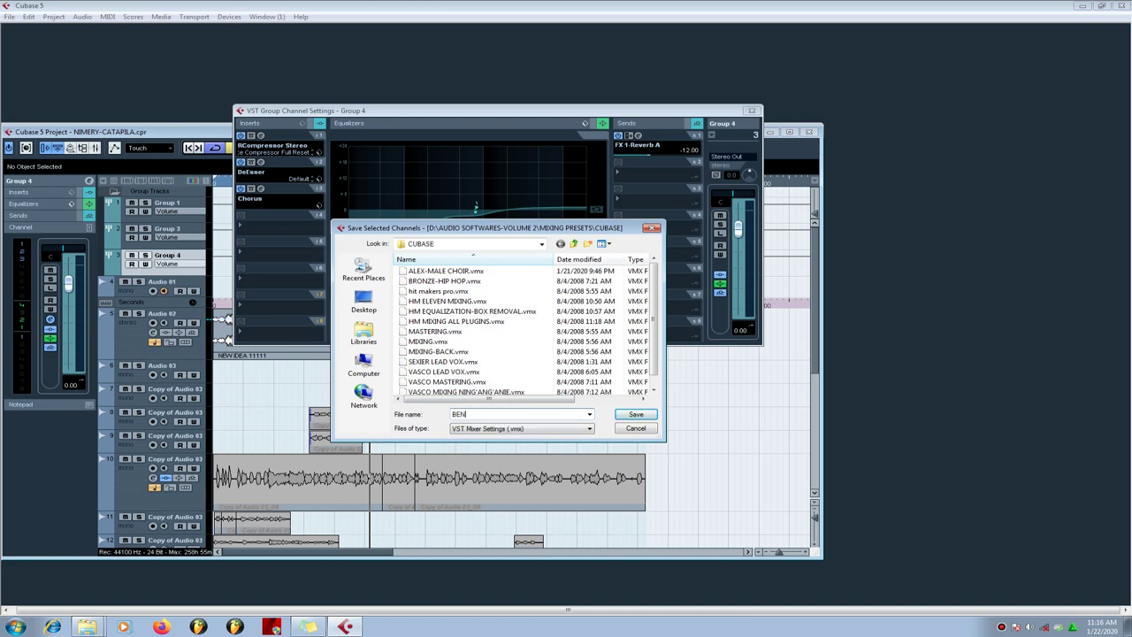
text( LEAD VOX)
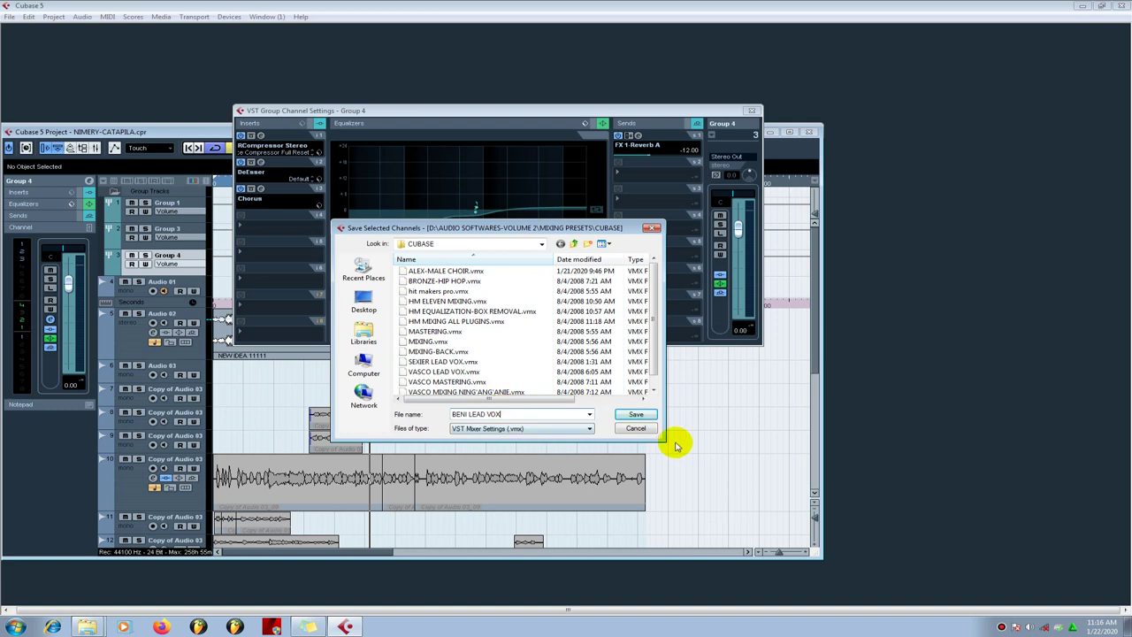
click(633, 416)
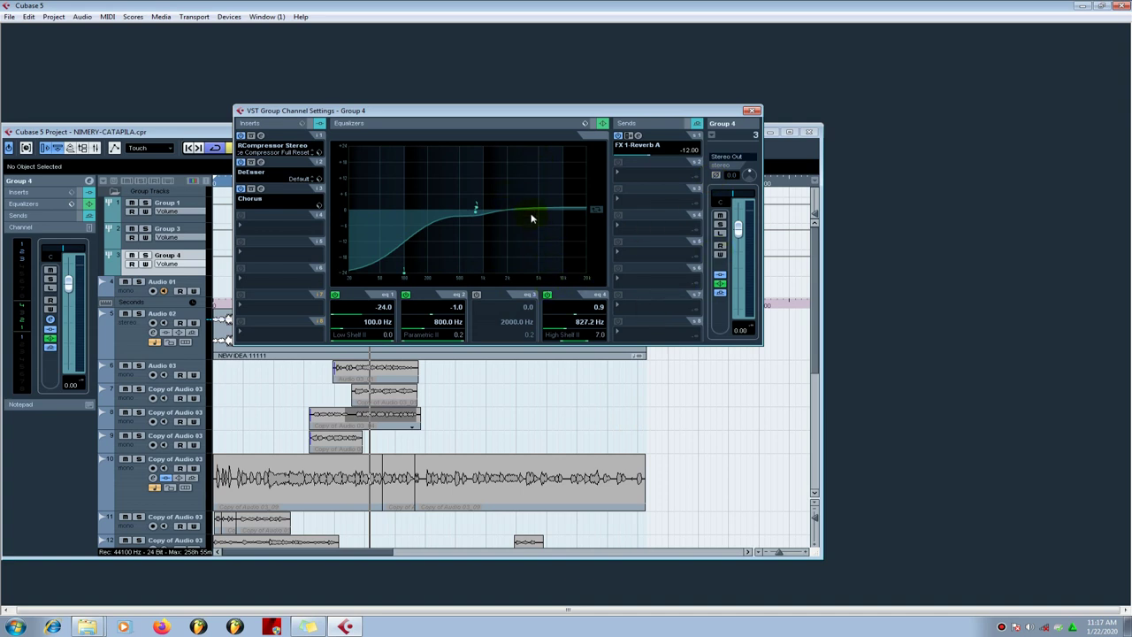
Close Group 4's channel settings and load the saved BENI LEAD VOX channel settings onto Group 3.
click(753, 113)
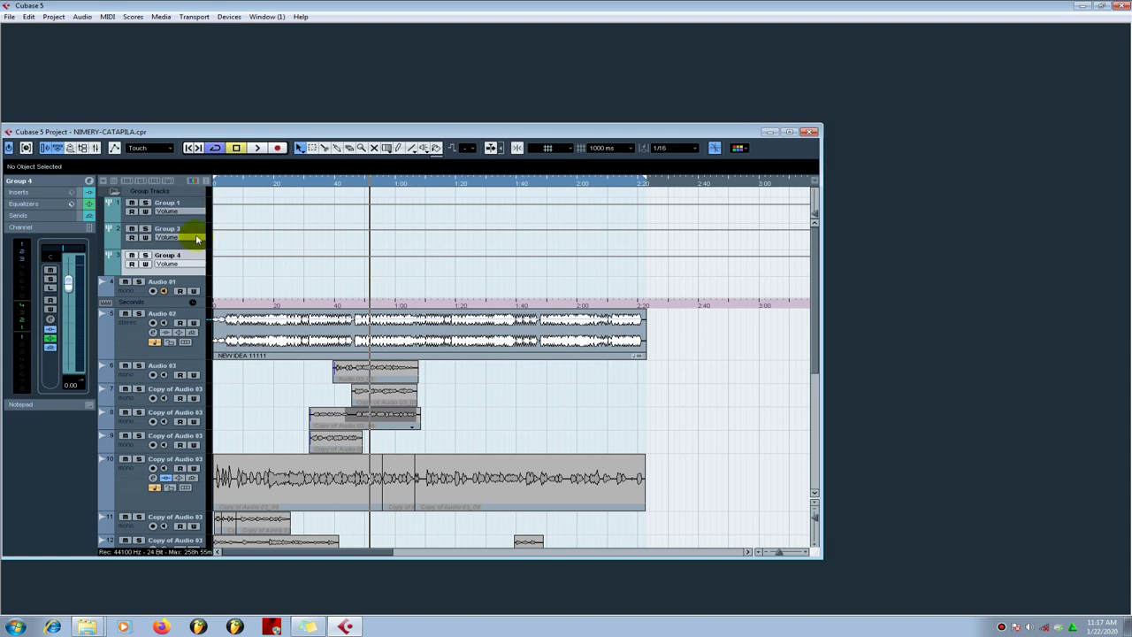
click(197, 233)
click(89, 180)
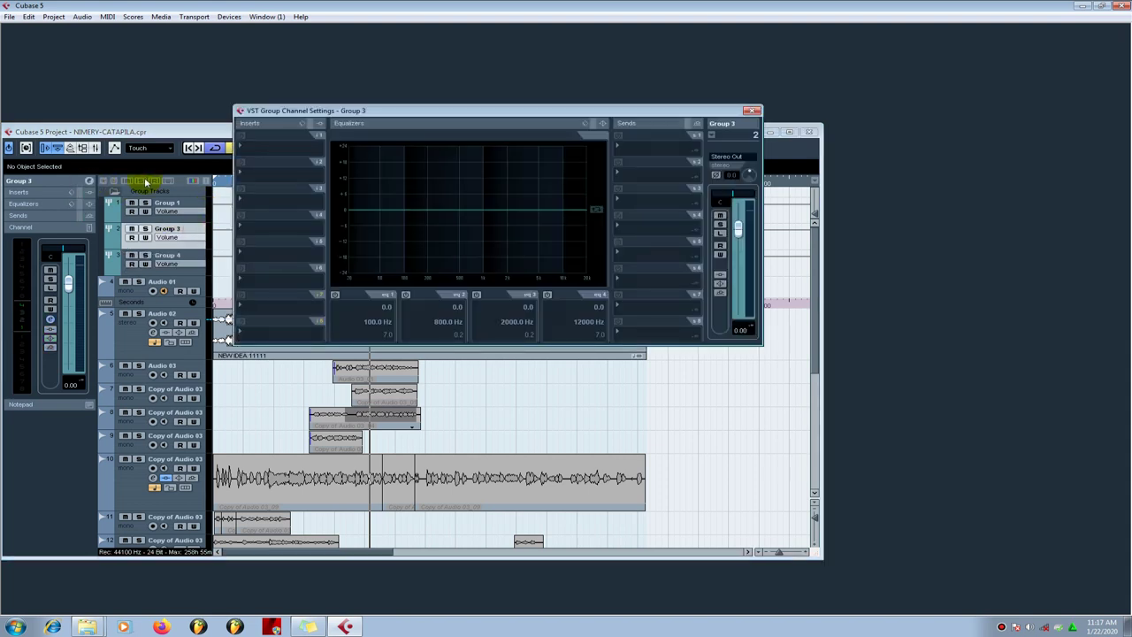
click(304, 130)
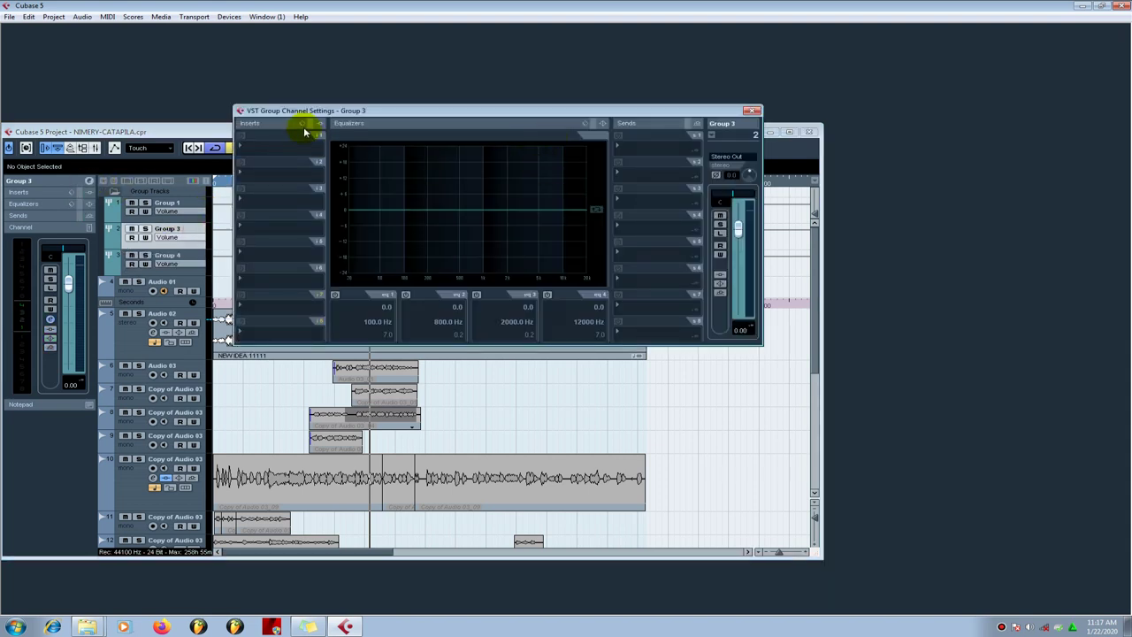
click(301, 125)
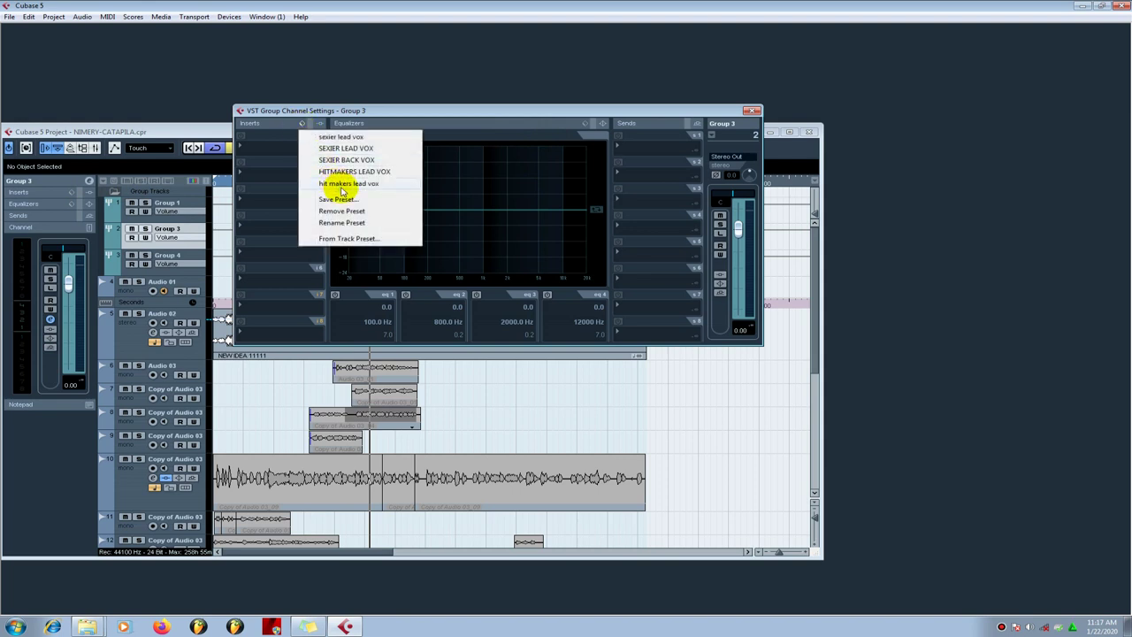
right_click(278, 138)
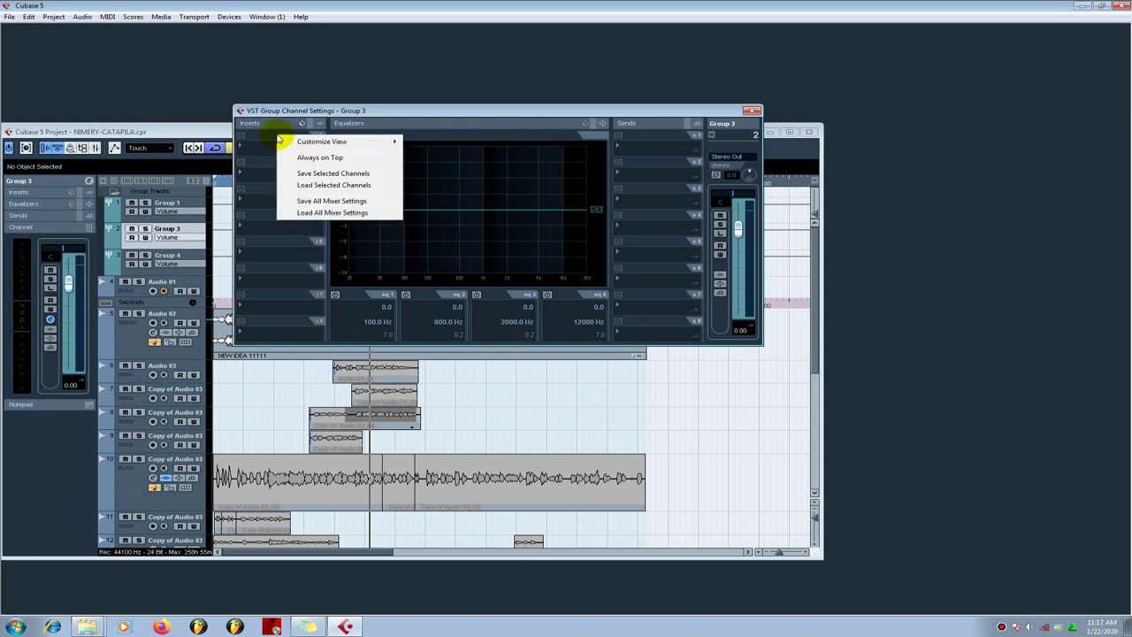
click(314, 185)
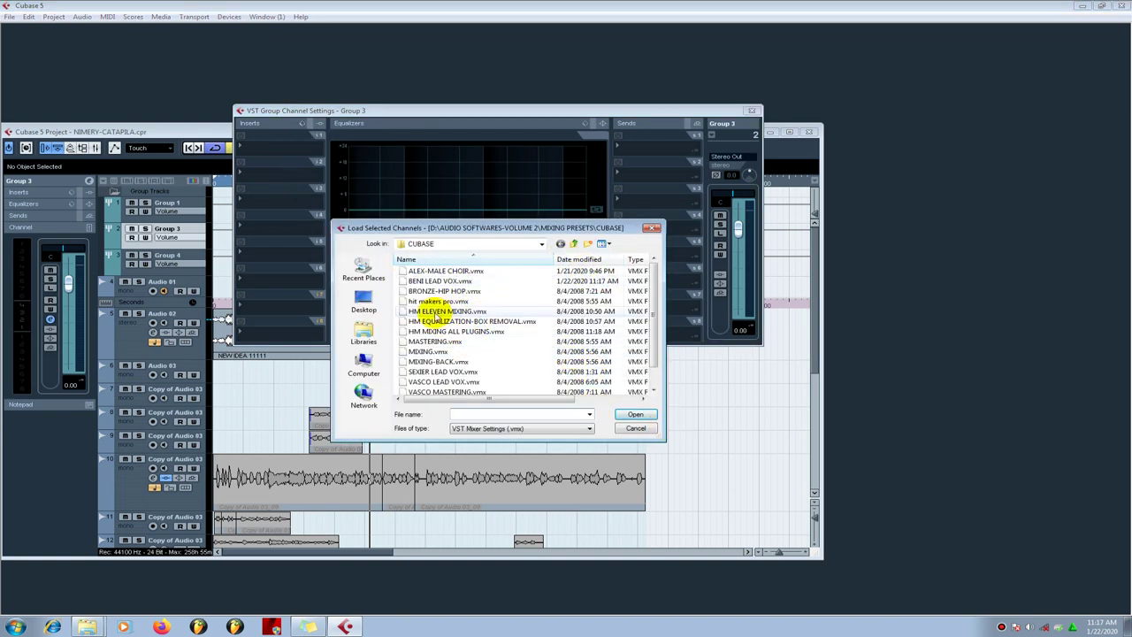
click(426, 281)
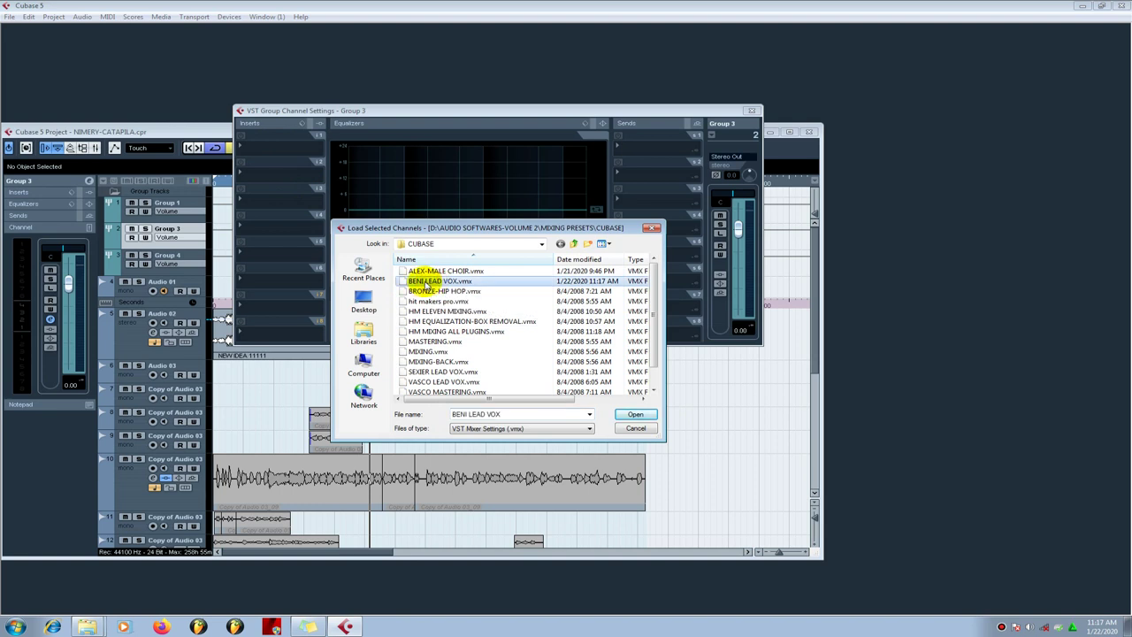
double_click(426, 282)
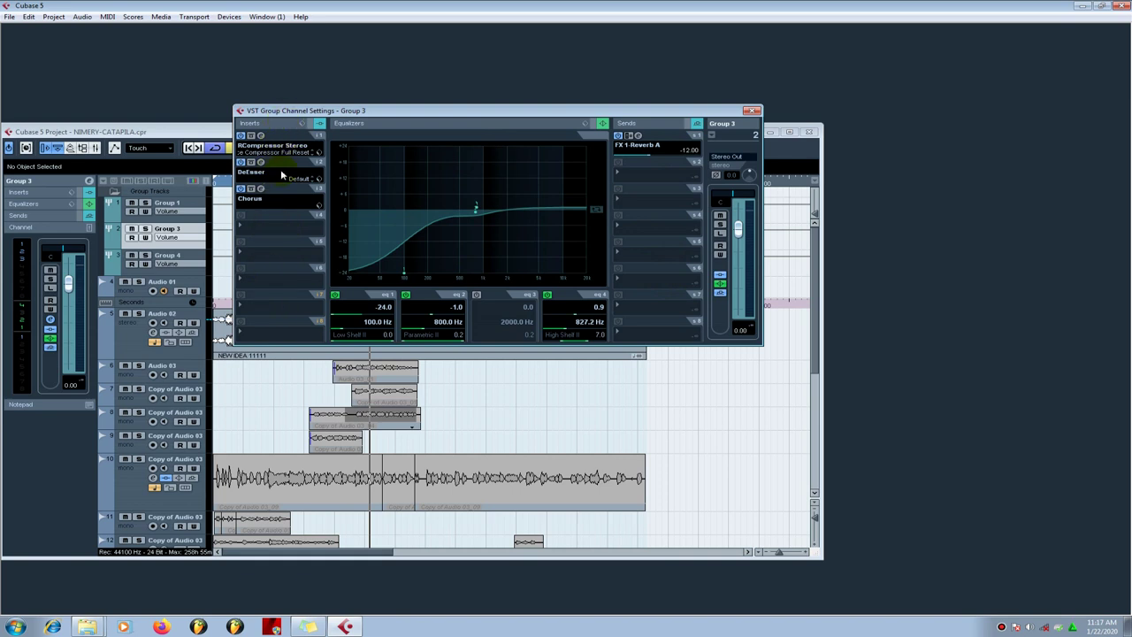
Save Group 3's insert chain as a preset named BEN LEAD VOX MIX and close its channel settings.
click(302, 124)
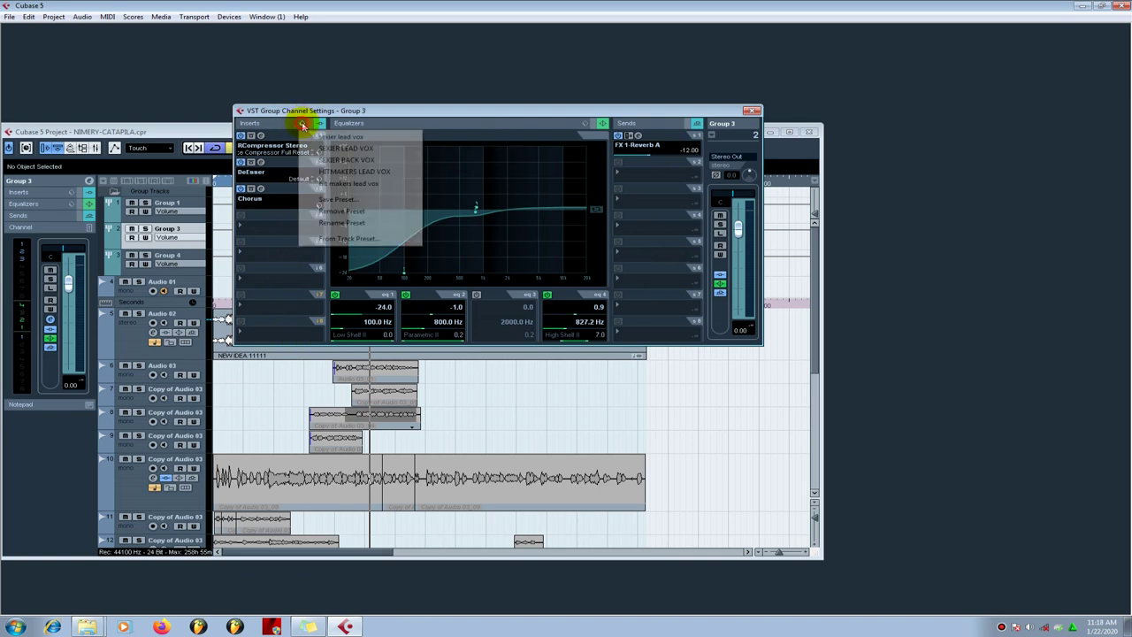
click(326, 200)
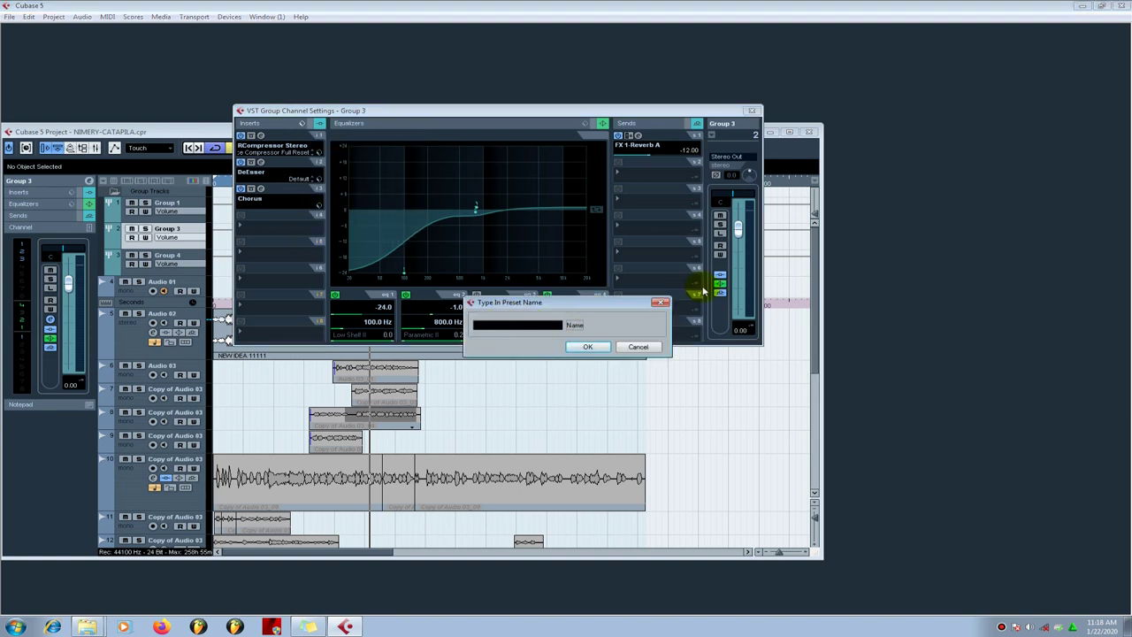
text(BEN LEAD VOX MIX)
click(587, 346)
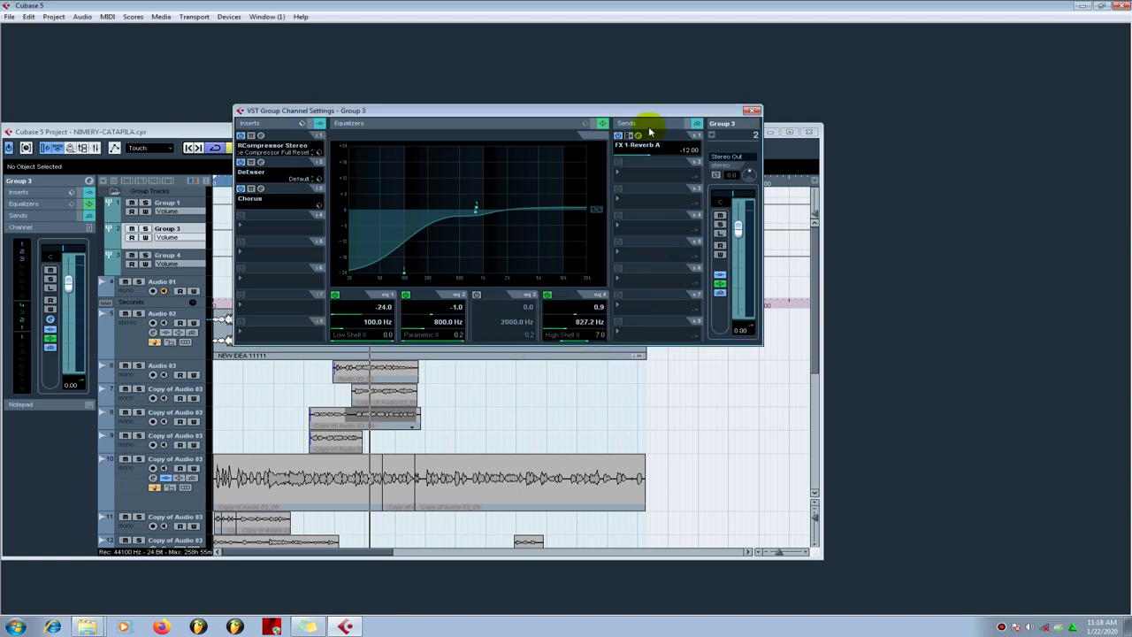
click(753, 112)
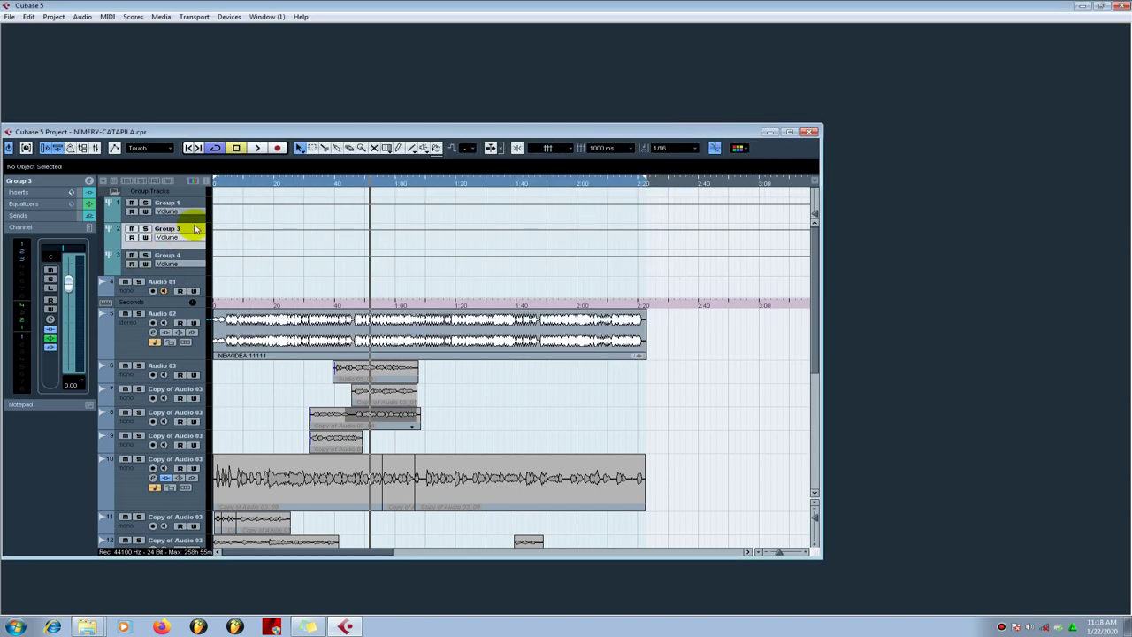
Add one stereo group channel track below Group 4.
right_click(202, 262)
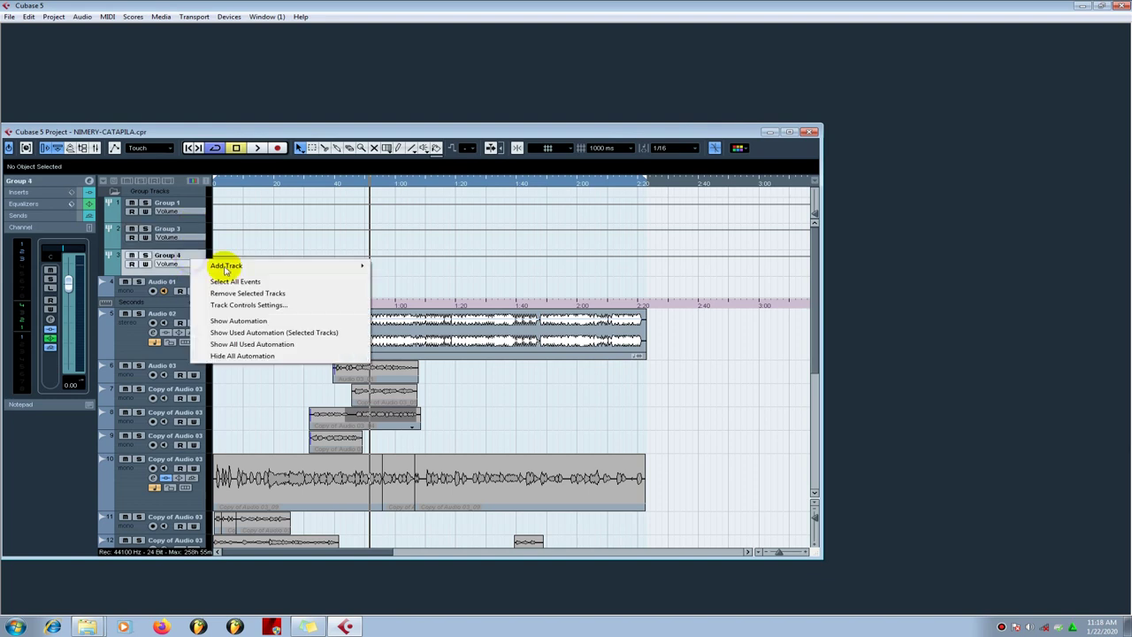
mouse_move(352, 269)
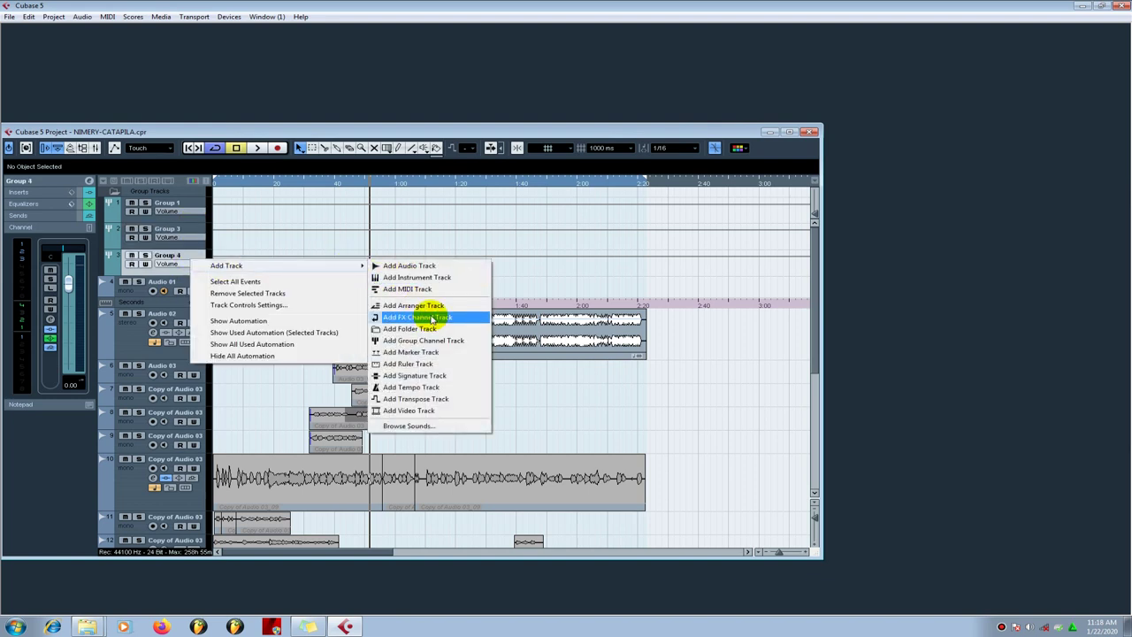
click(435, 341)
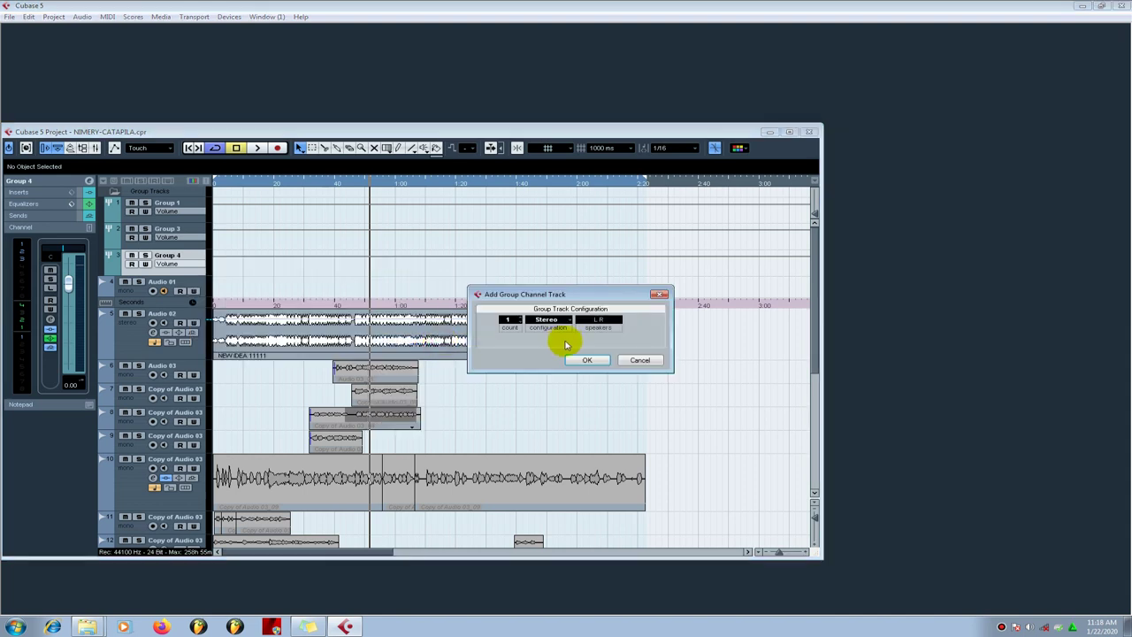
click(587, 361)
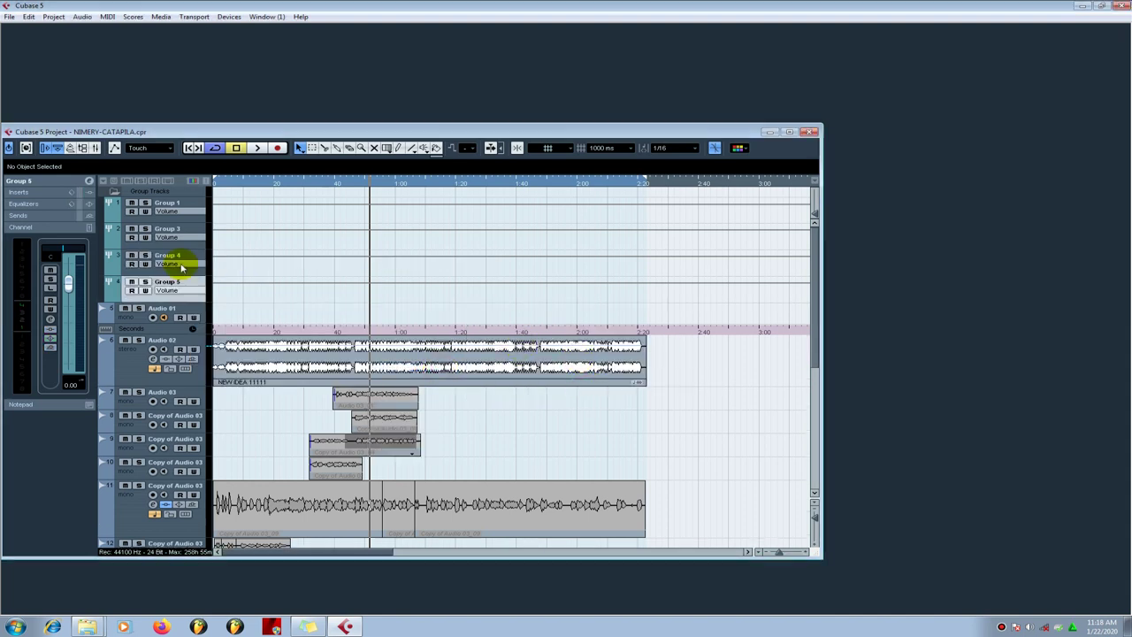
Load the BEN LEAD VOX MIX insert preset and the BEN EQ equalizer preset in Group 5's channel settings.
click(87, 180)
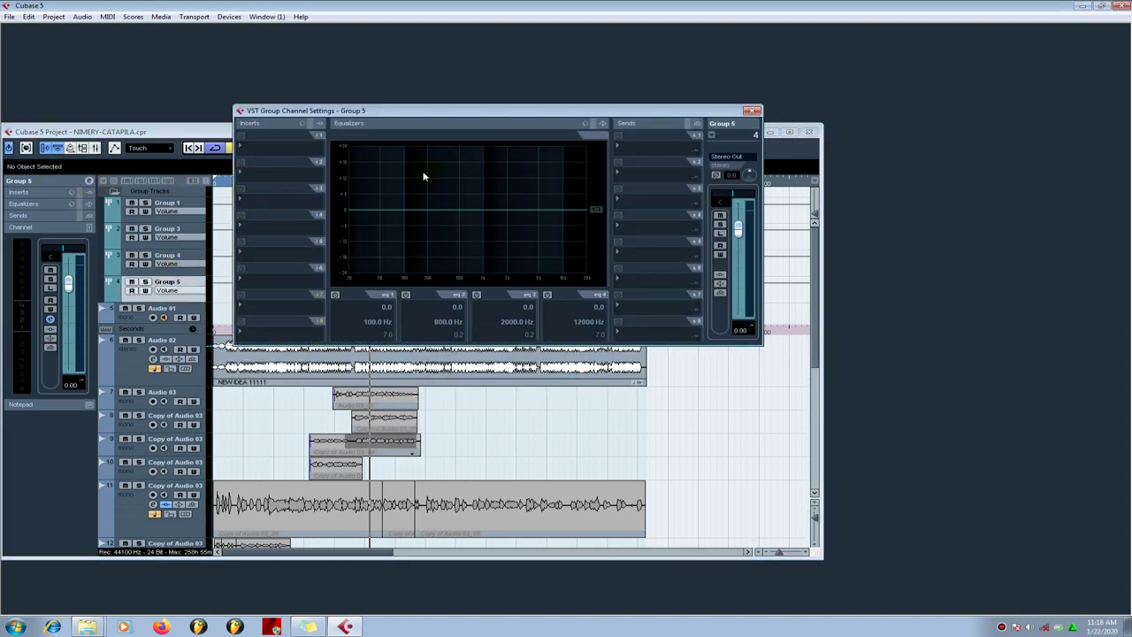
click(302, 125)
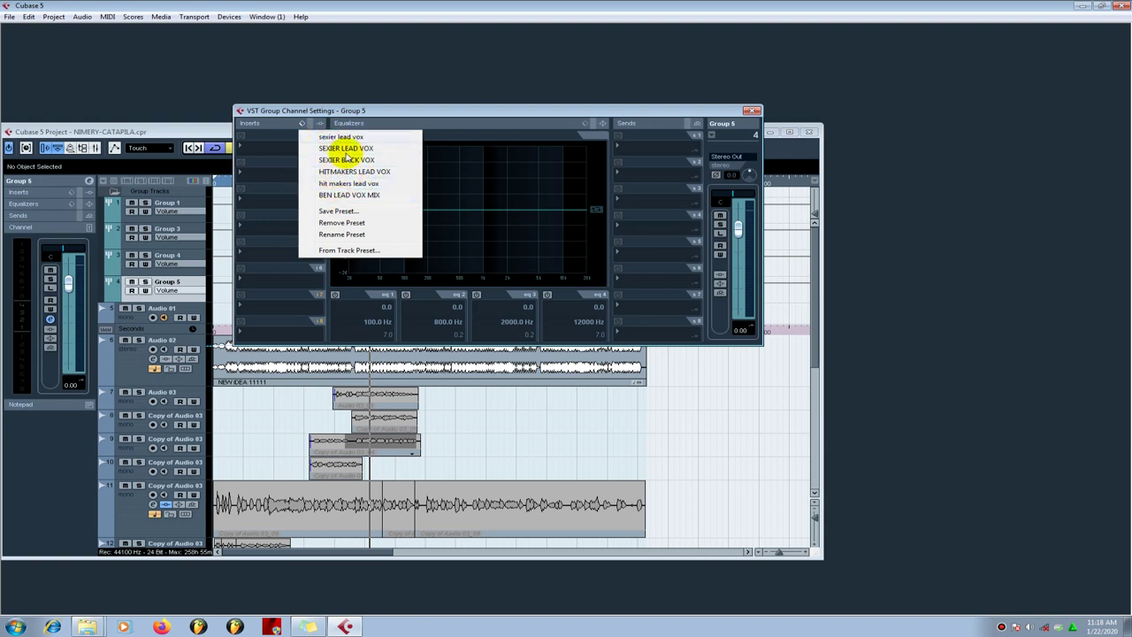
click(351, 196)
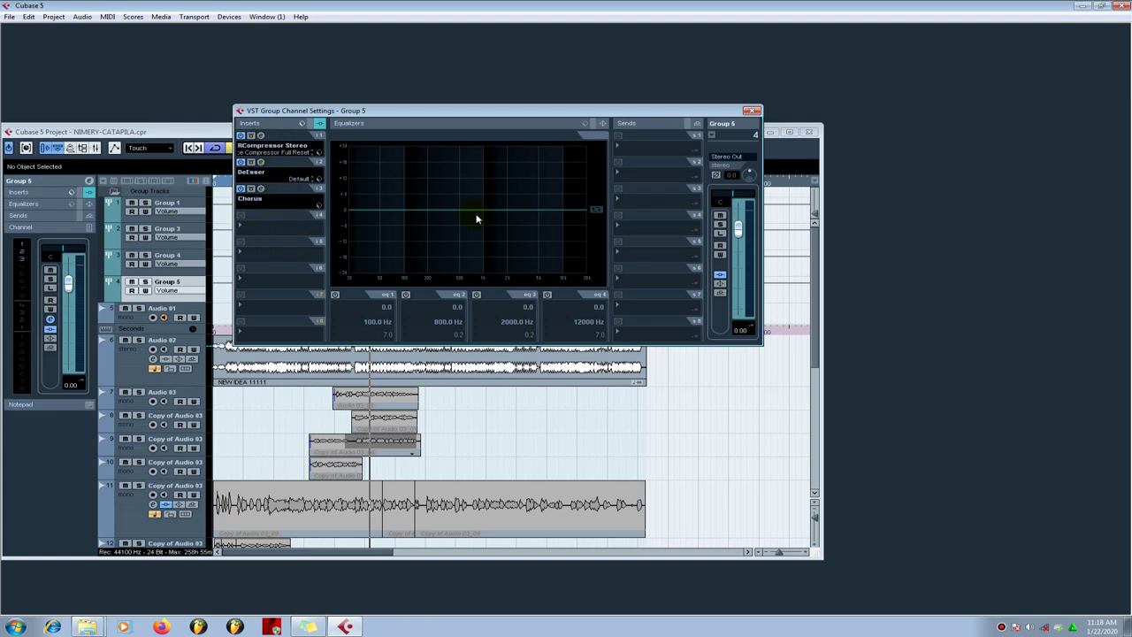
click(587, 128)
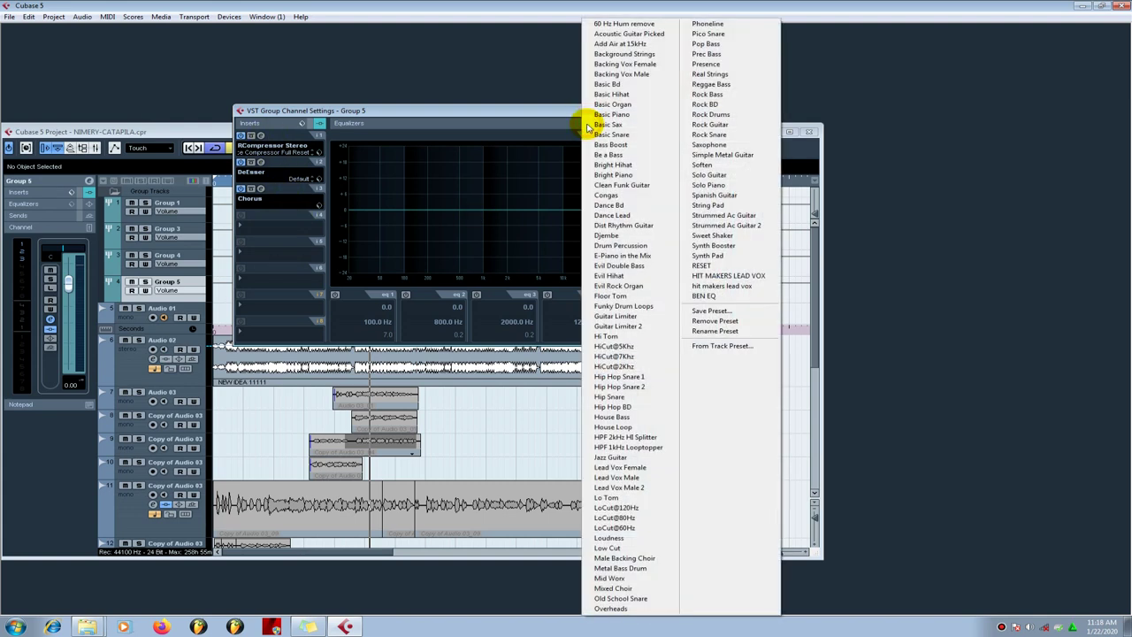
click(705, 295)
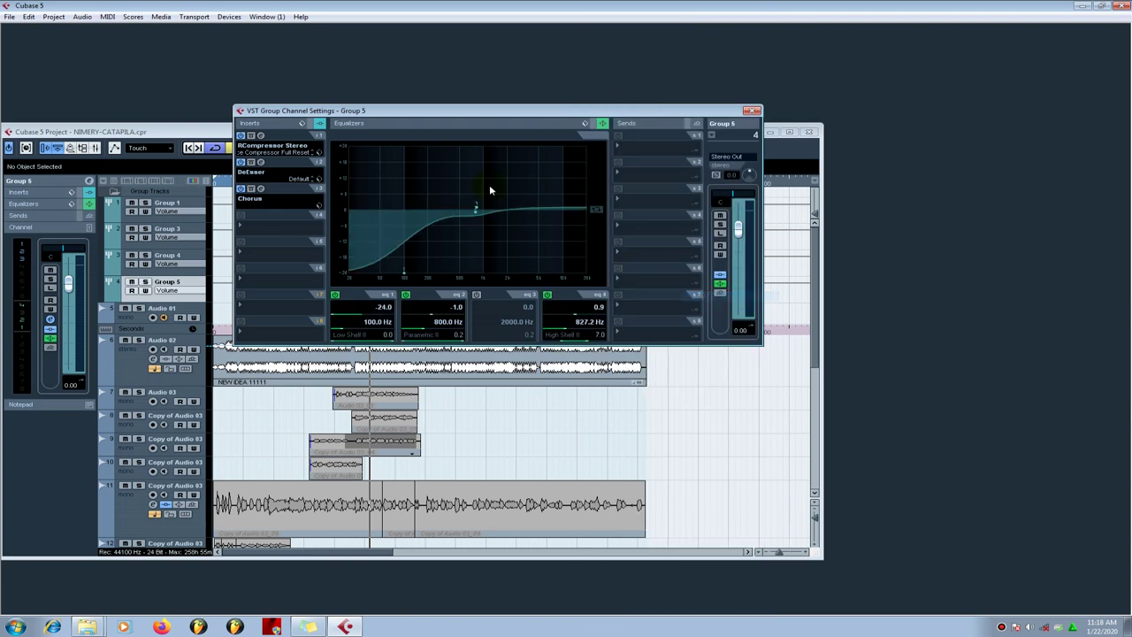
Assign and activate the first send of Group 5, and close its channel settings.
click(642, 150)
click(618, 136)
click(752, 113)
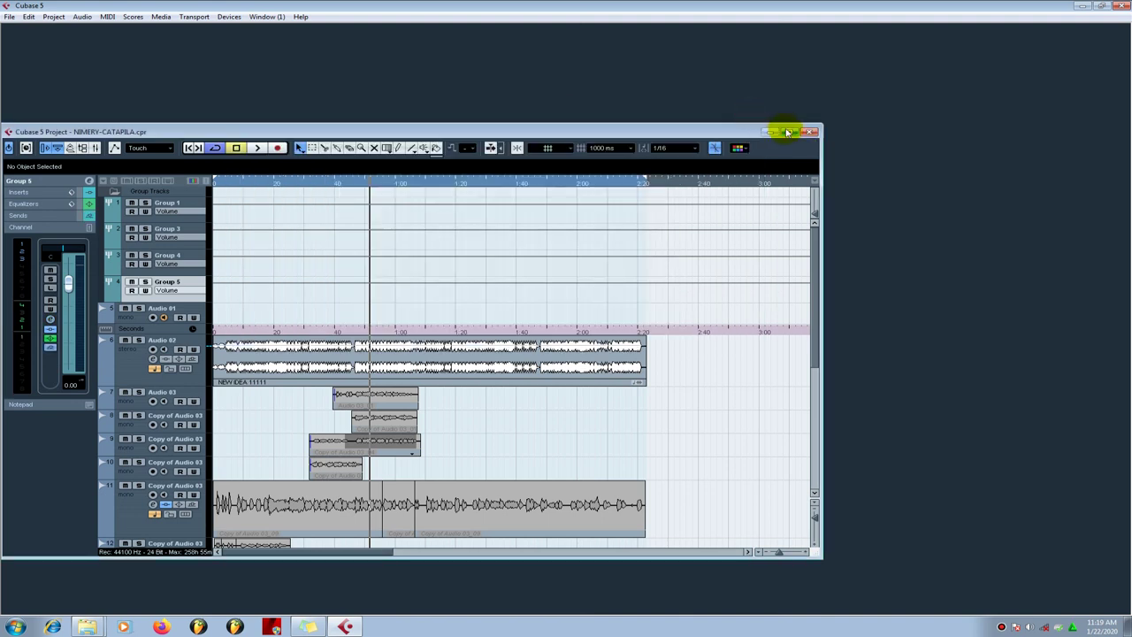
Load the SEXIER LEAD VOX insert preset on the mixer's Stereo Out channel, and replace it with hit makers lead vox.
click(789, 132)
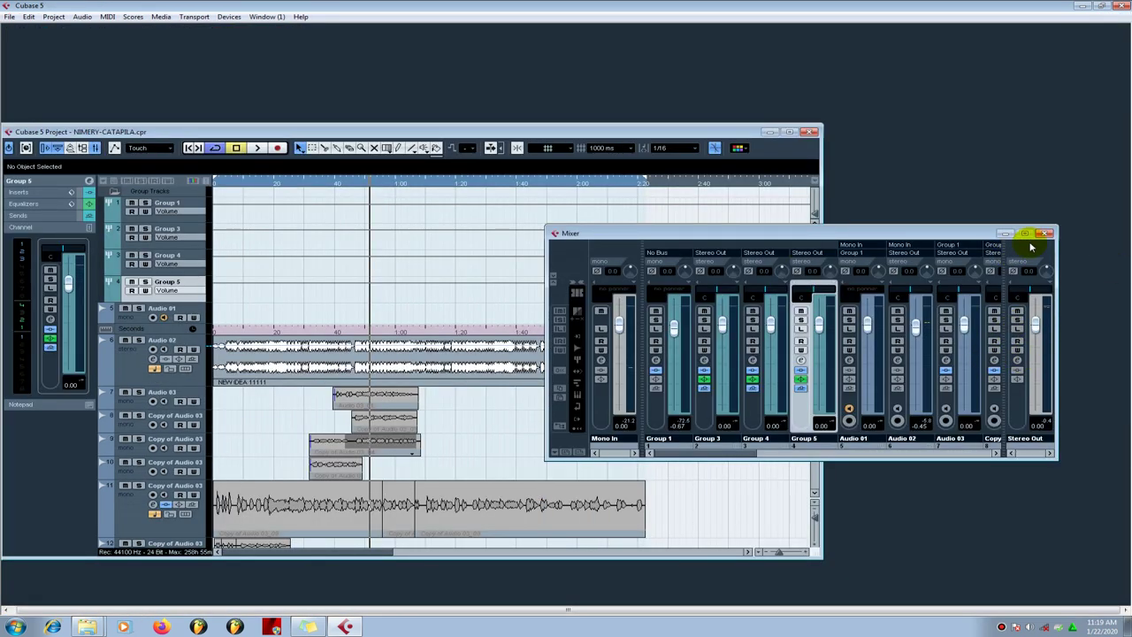
click(1019, 362)
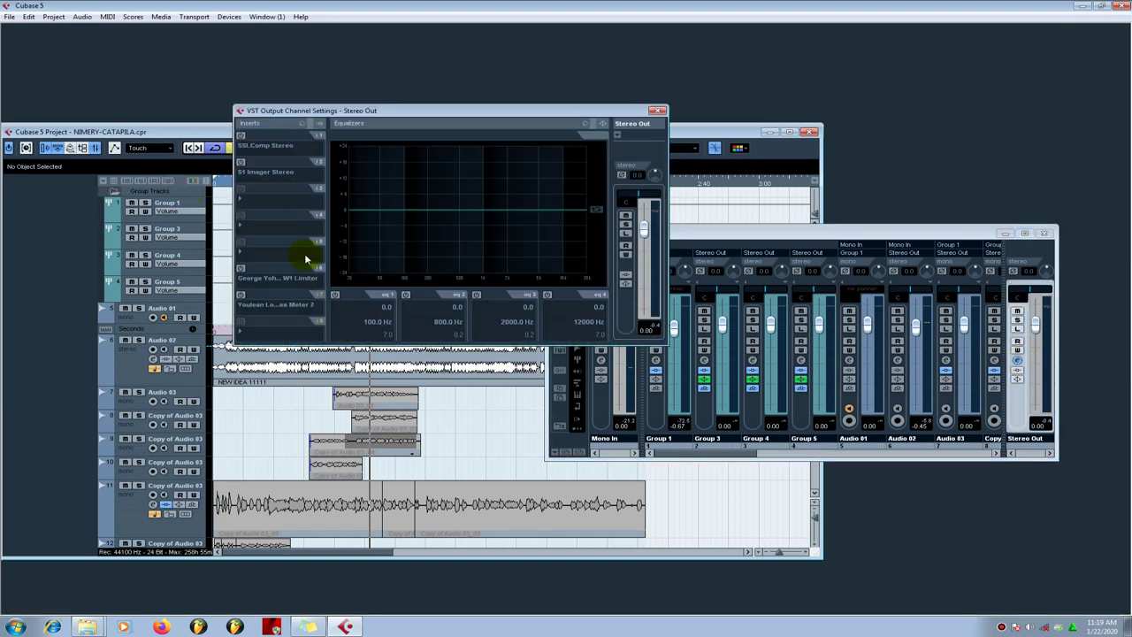
click(302, 123)
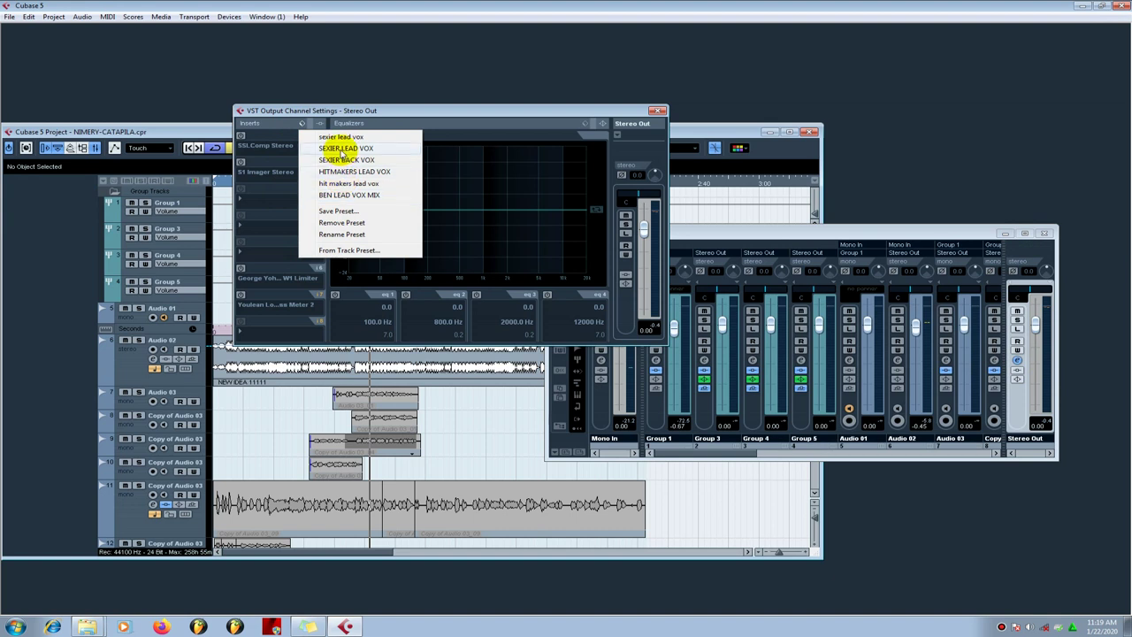
click(343, 149)
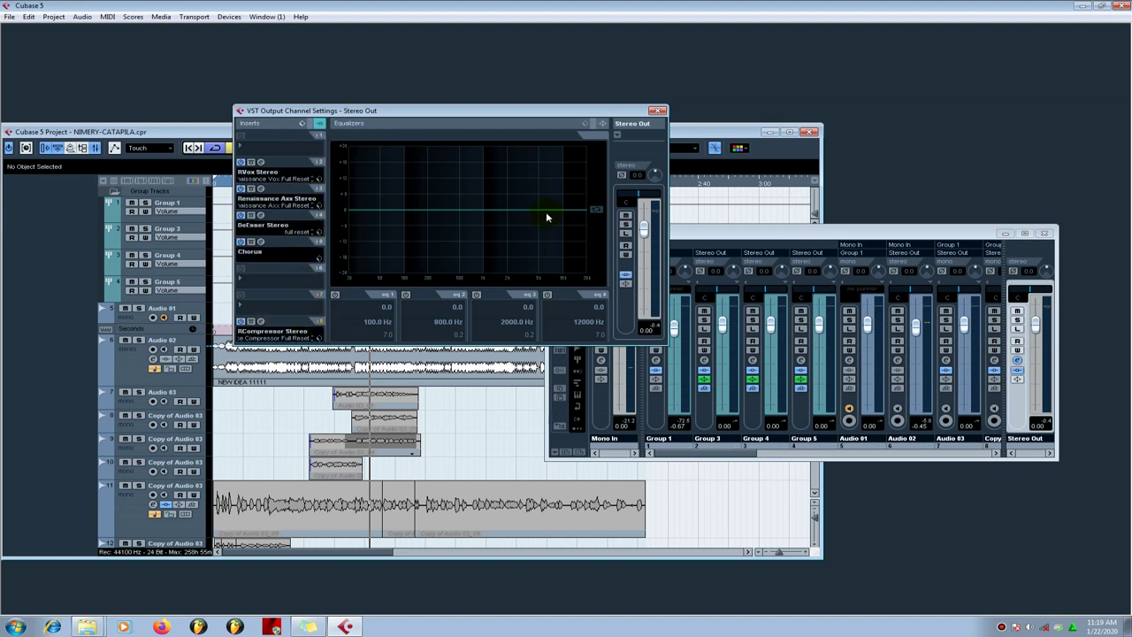
click(302, 124)
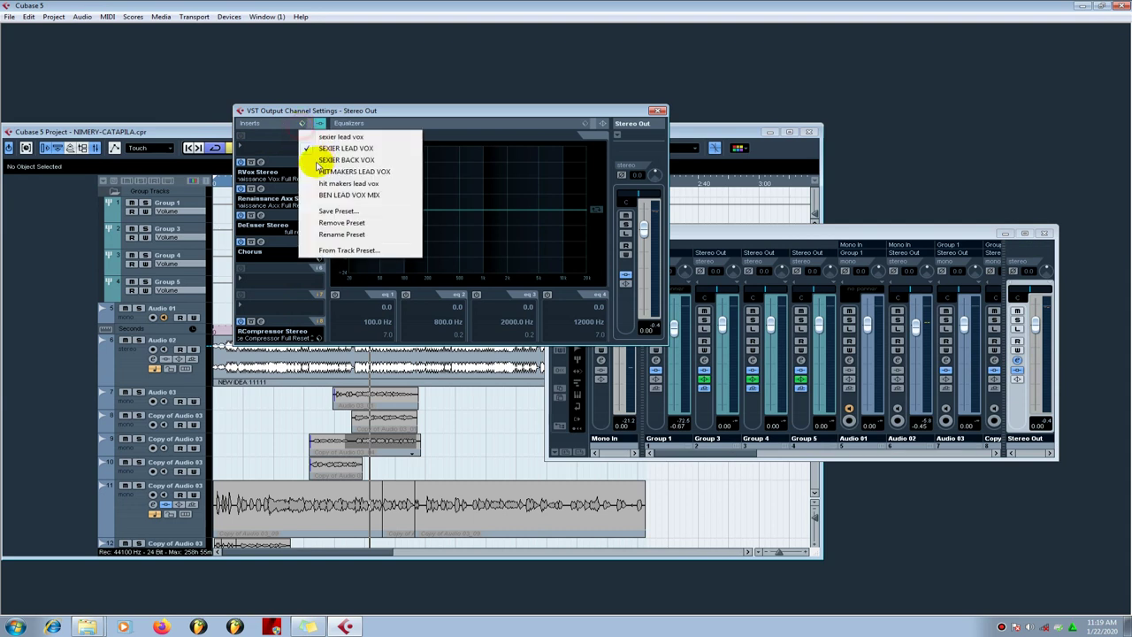
click(324, 184)
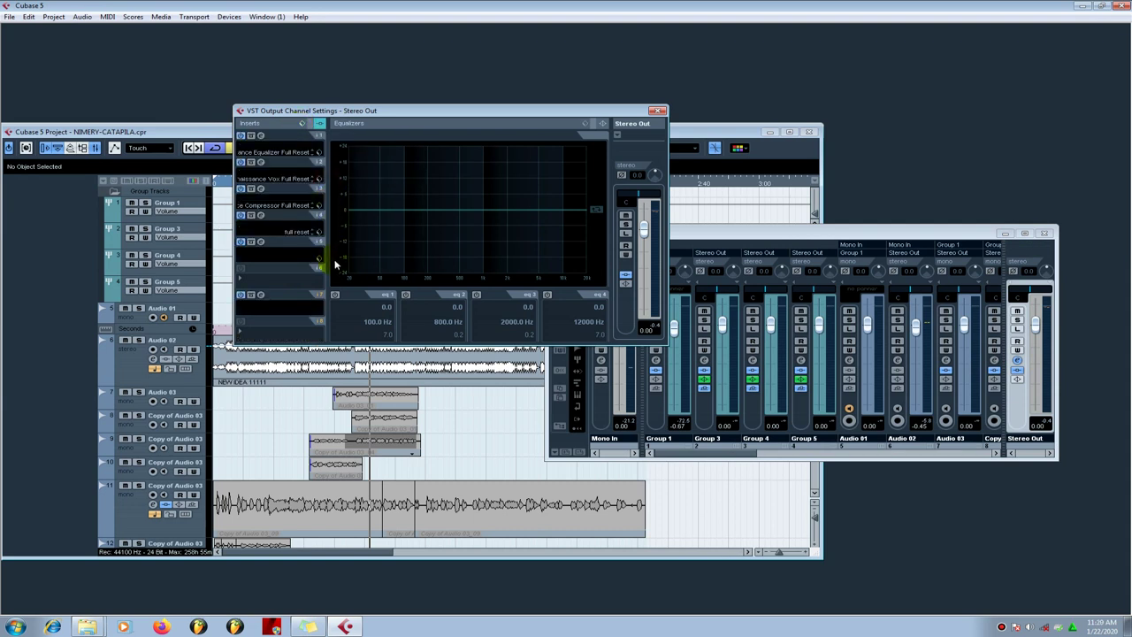
Close the Stereo Out channel settings and the mixer, and maximize the project window.
click(657, 113)
click(1042, 233)
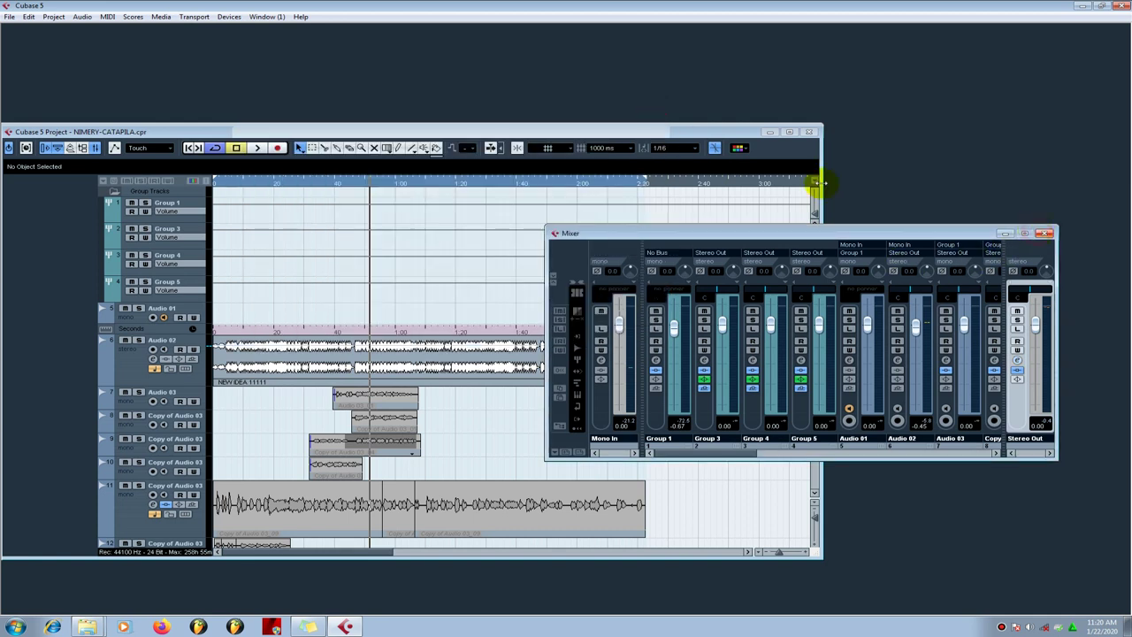
click(791, 133)
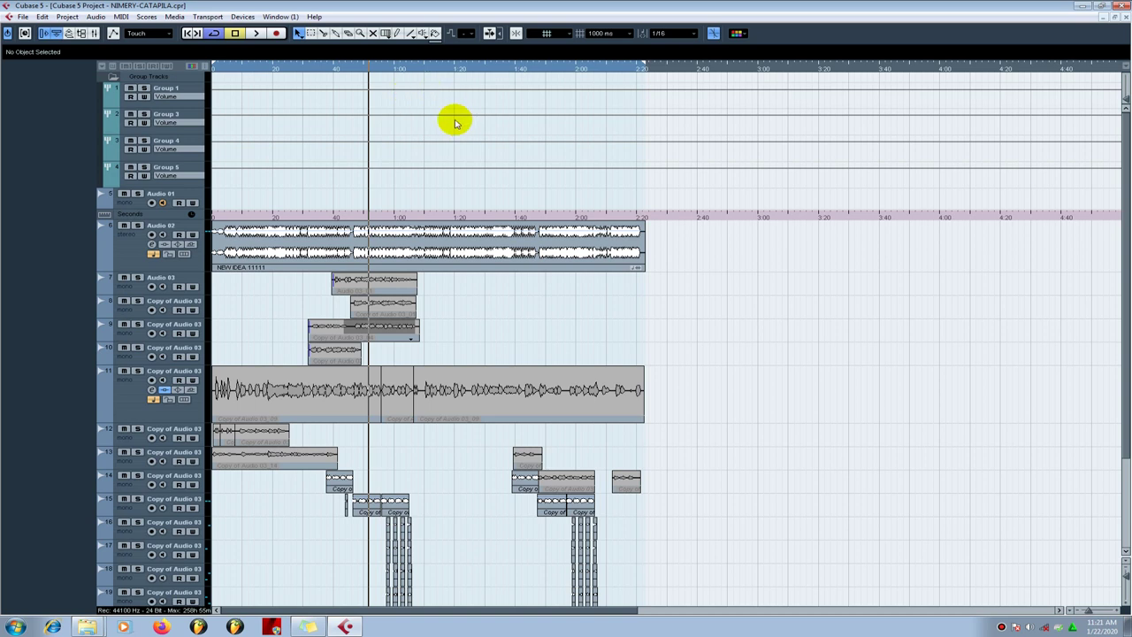
mouse_move(621, 5)
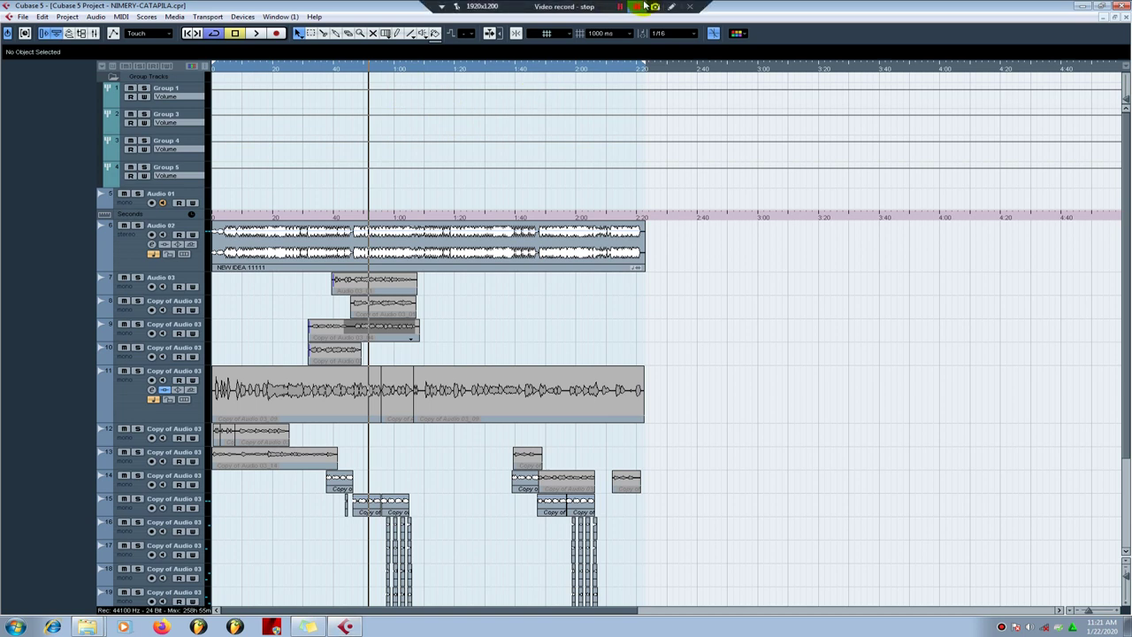